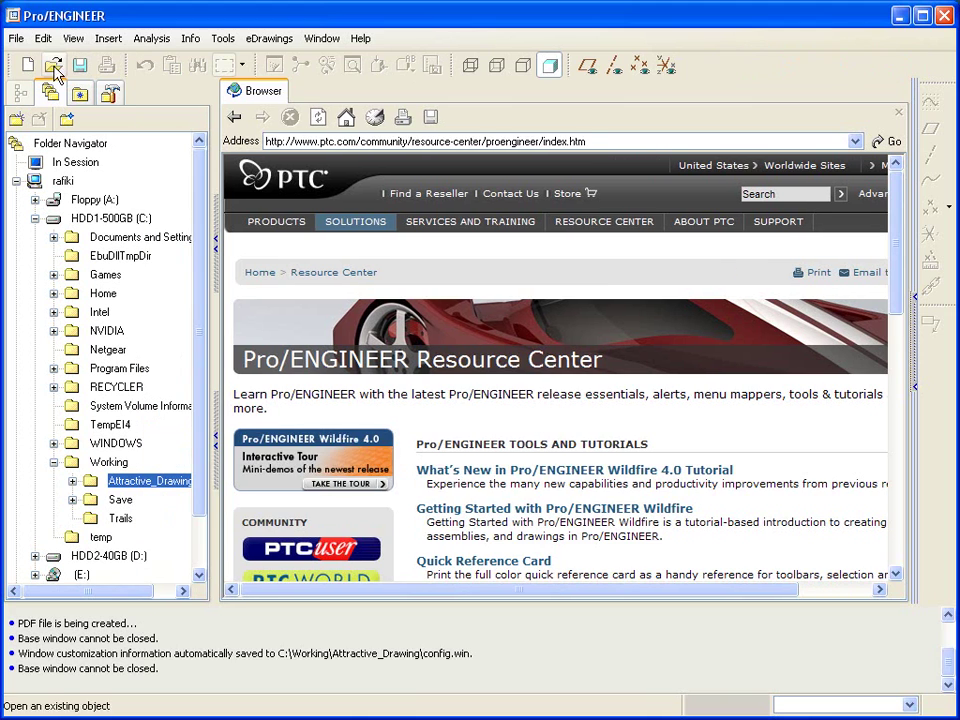
# Step: Open x05712.drw from the Data folder and glance at the File menu
pyautogui.click(47, 64)
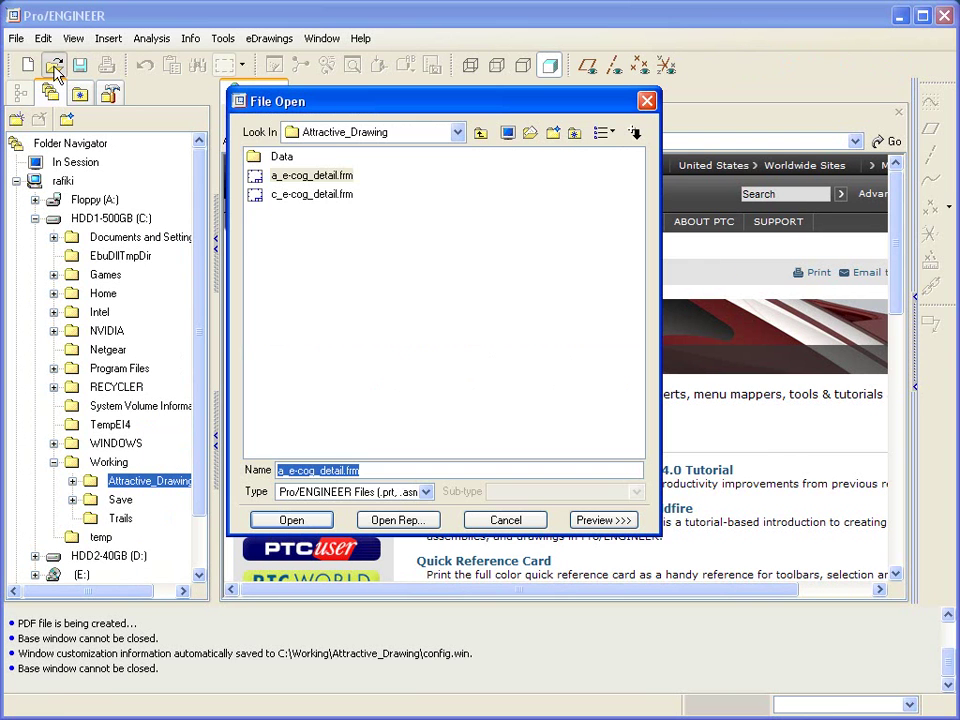
pyautogui.click(286, 160)
pyautogui.doubleClick(286, 158)
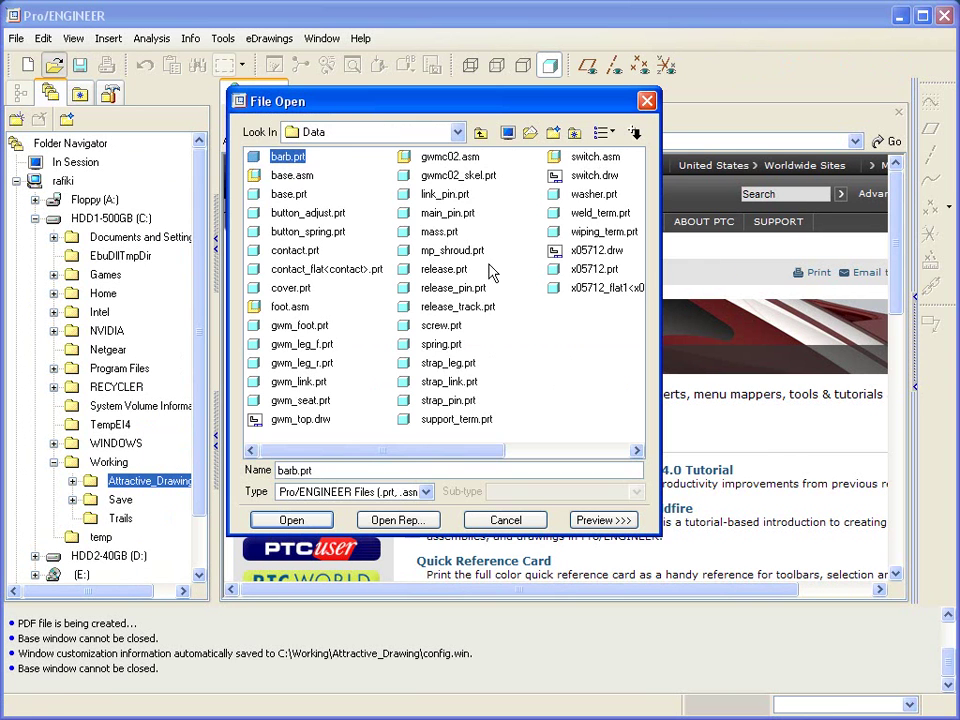
pyautogui.doubleClick(582, 251)
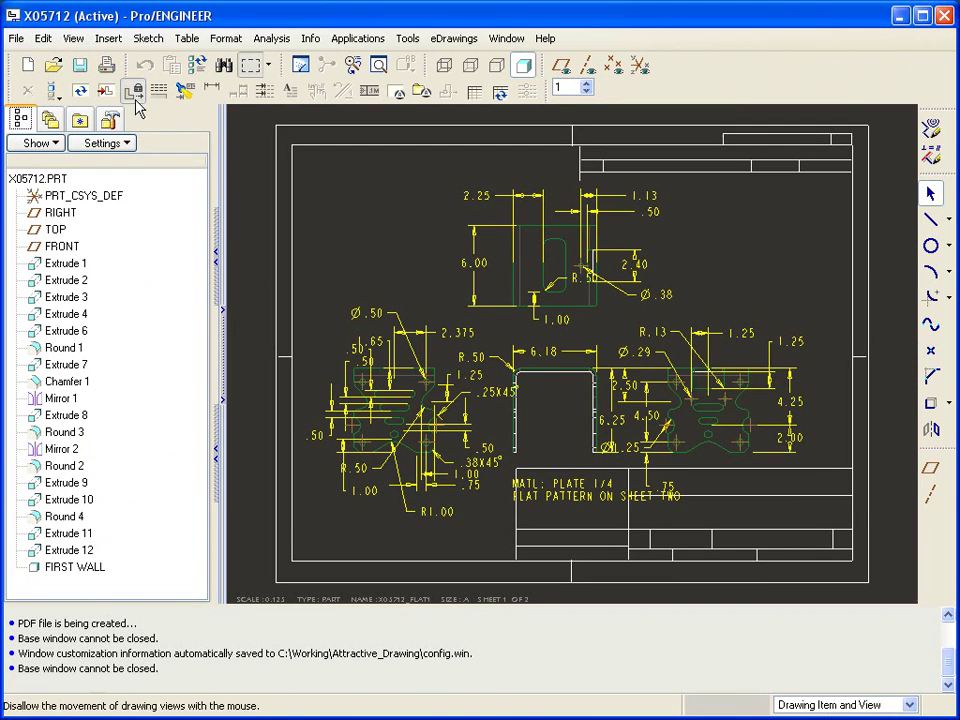
pyautogui.click(16, 38)
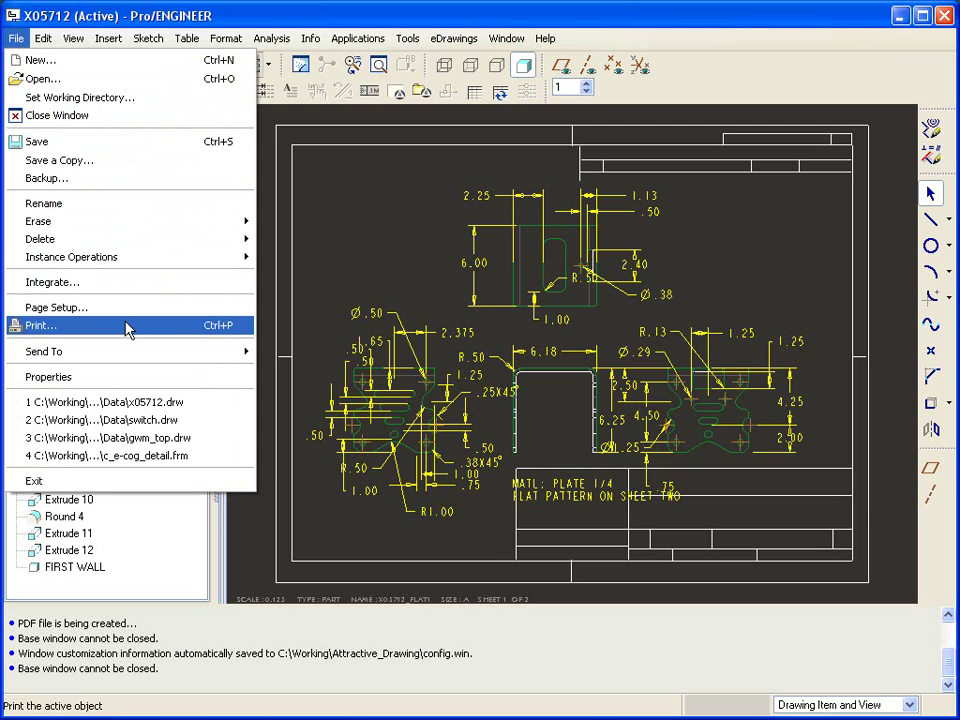
# Step: Drag the SaveAs PDF command from the File command list onto the File toolbar
pyautogui.click(362, 220)
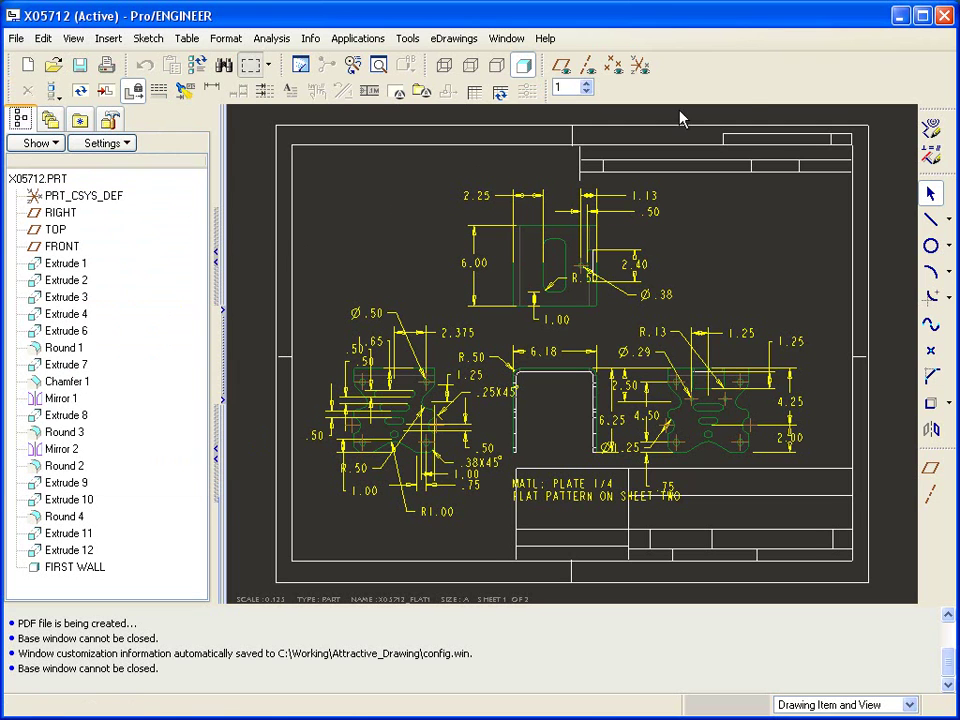
pyautogui.rightClick(748, 64)
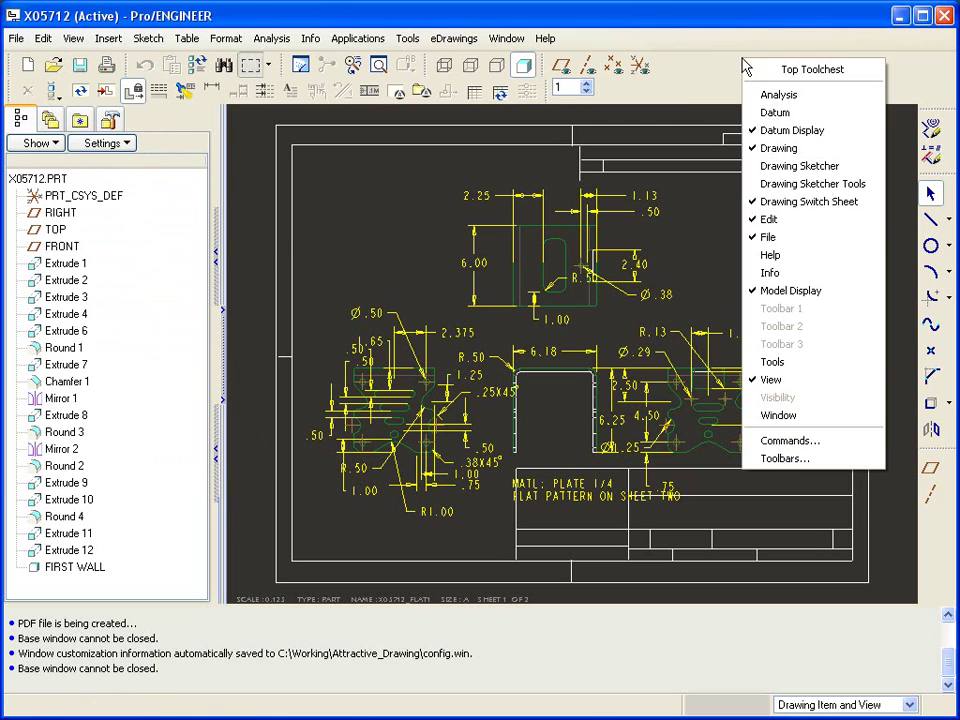
pyautogui.click(840, 442)
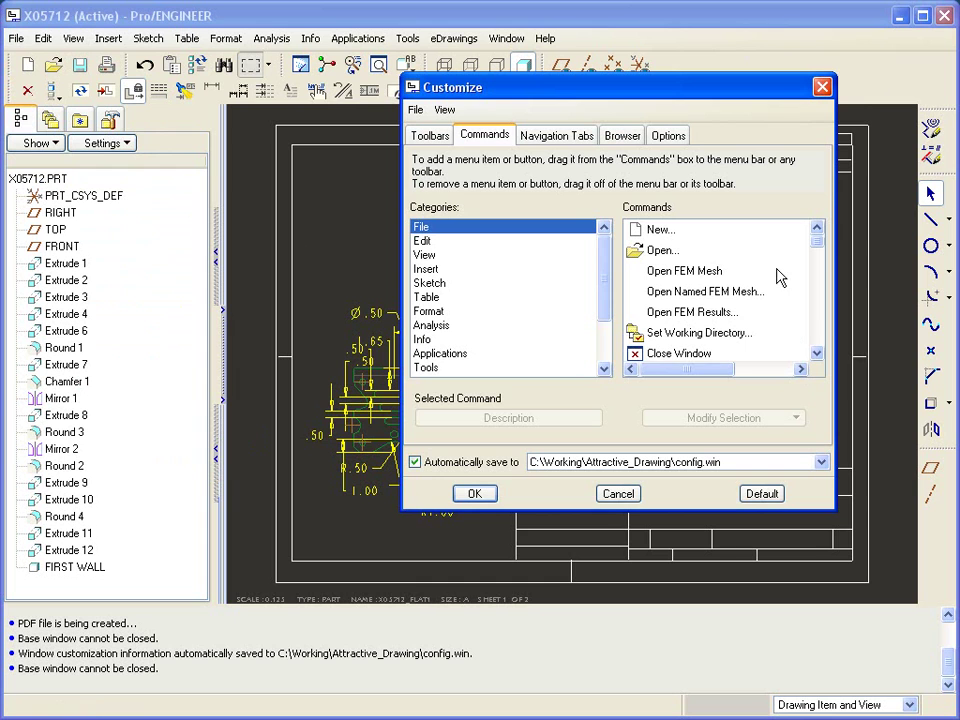
pyautogui.moveTo(818, 248); pyautogui.dragTo(821, 353)
pyautogui.click(680, 340)
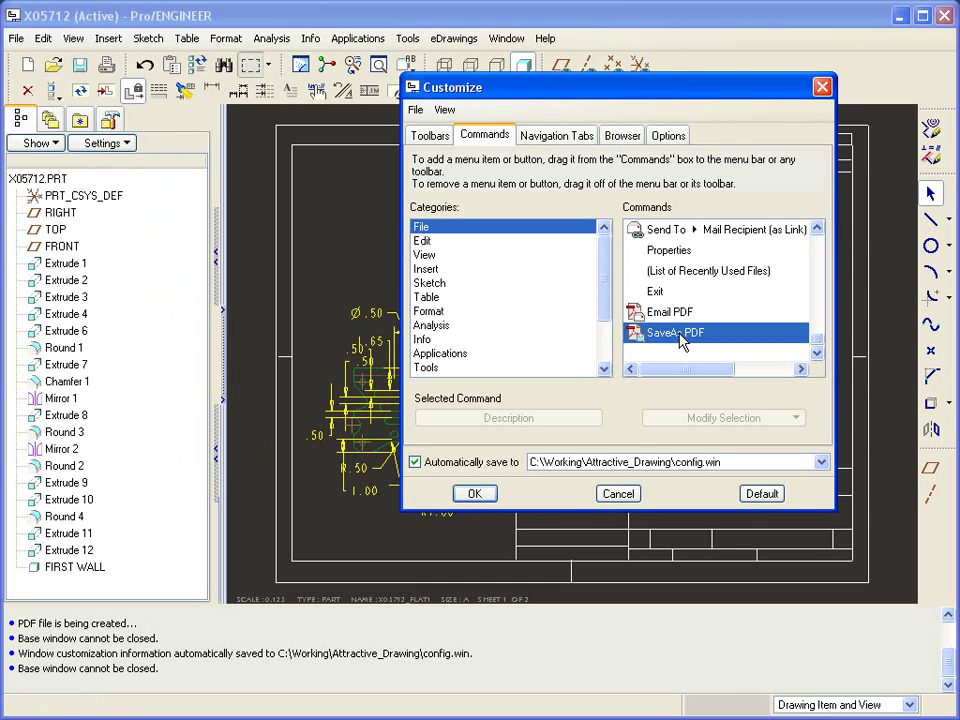
pyautogui.moveTo(680, 340); pyautogui.dragTo(336, 238)
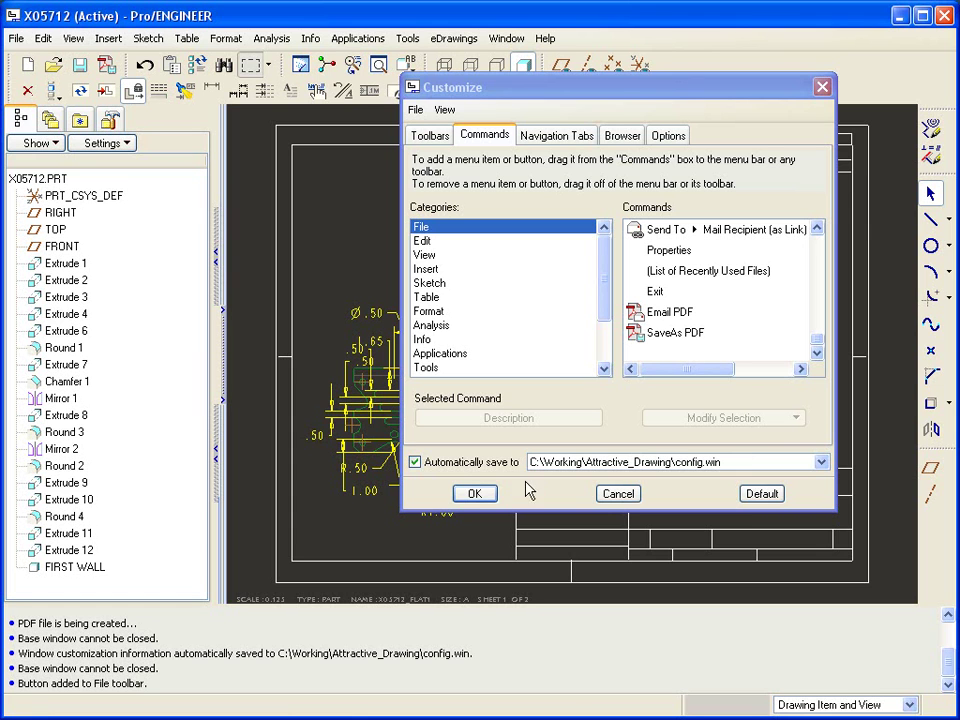
pyautogui.click(476, 494)
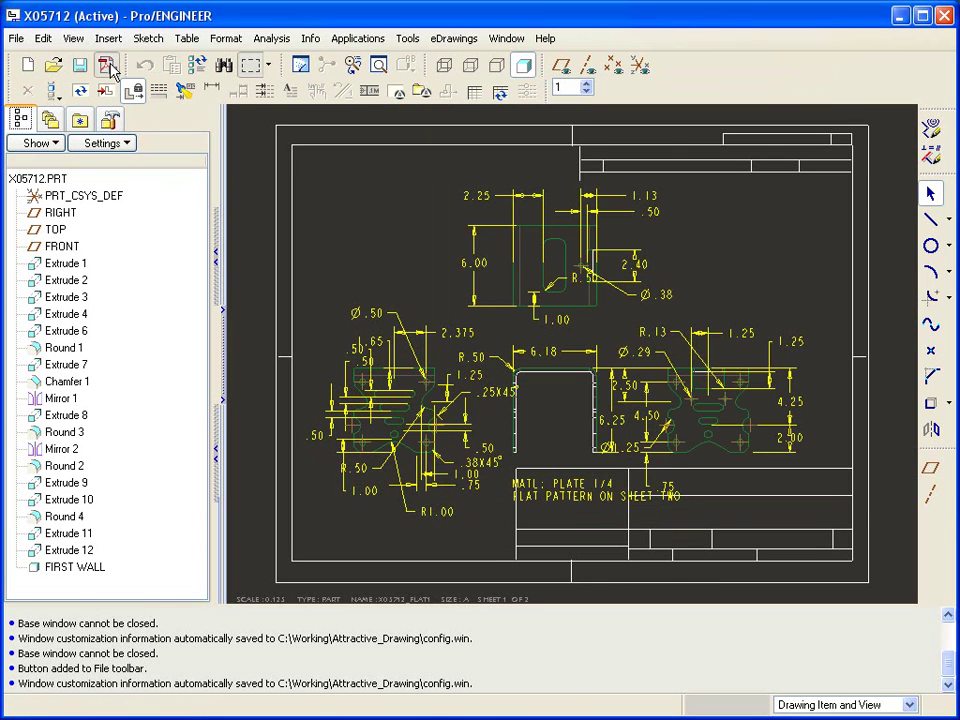
# Step: Export the drawing to x05712.pdf with Layers set to Visible Only
pyautogui.click(106, 66)
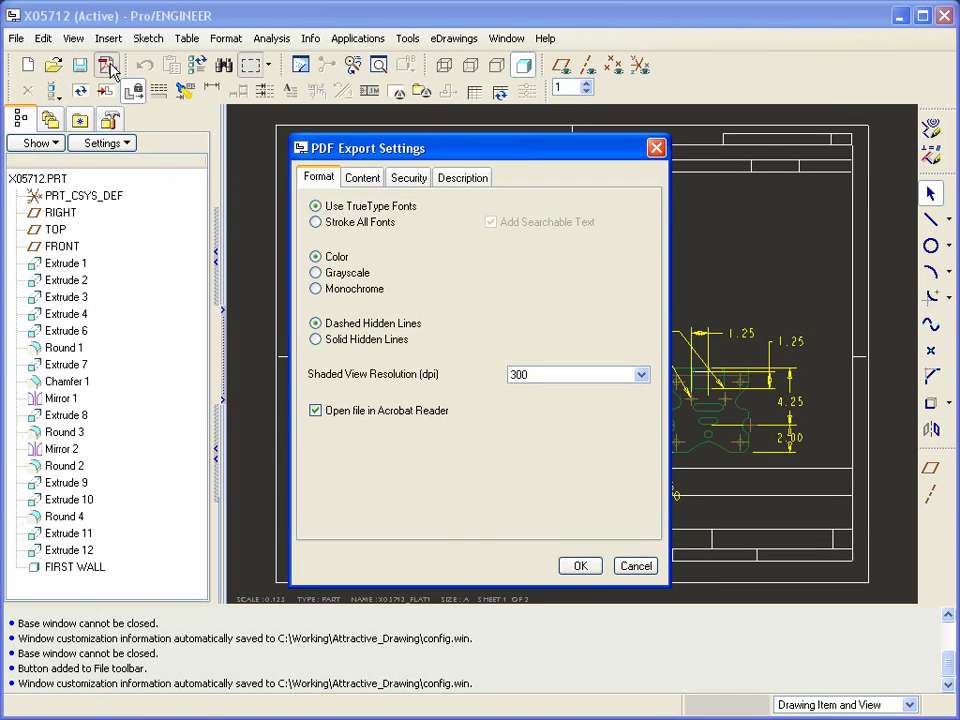
pyautogui.click(365, 178)
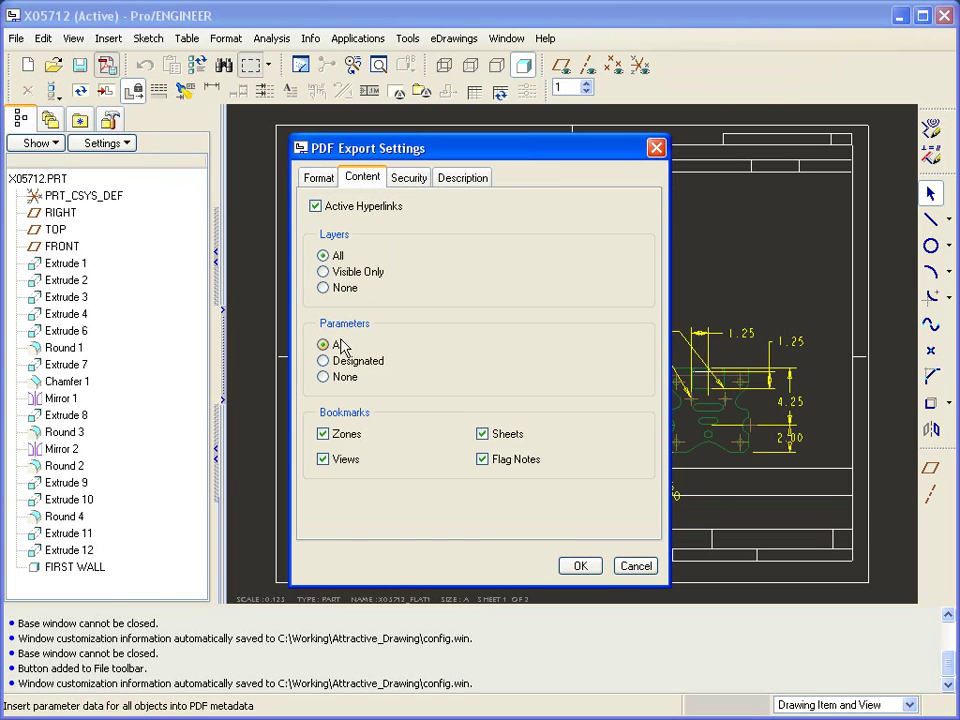
pyautogui.click(323, 272)
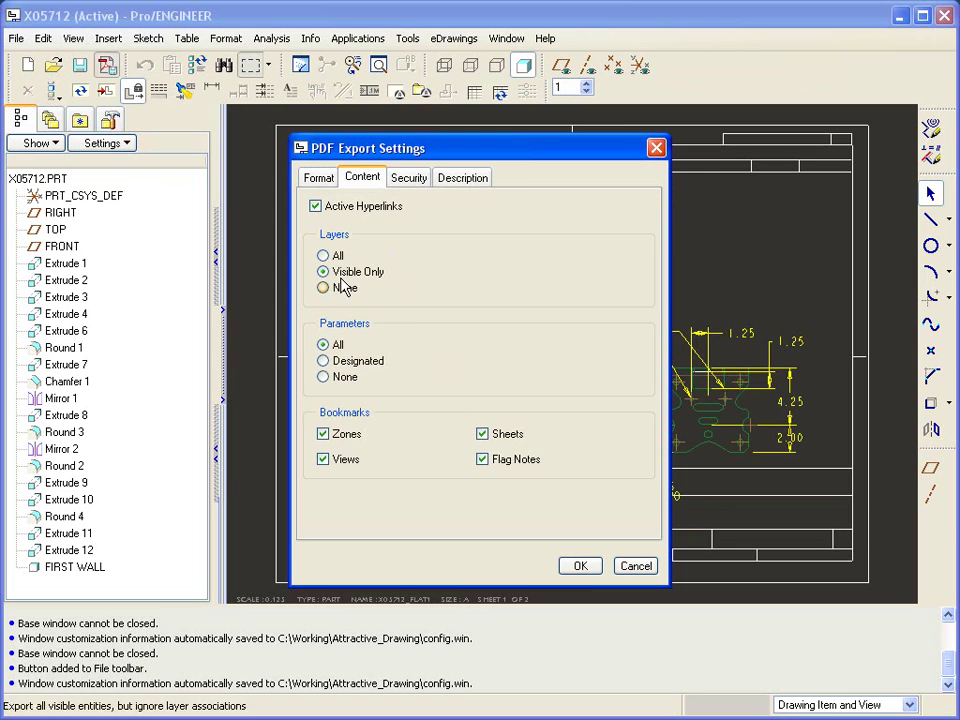
pyautogui.click(579, 566)
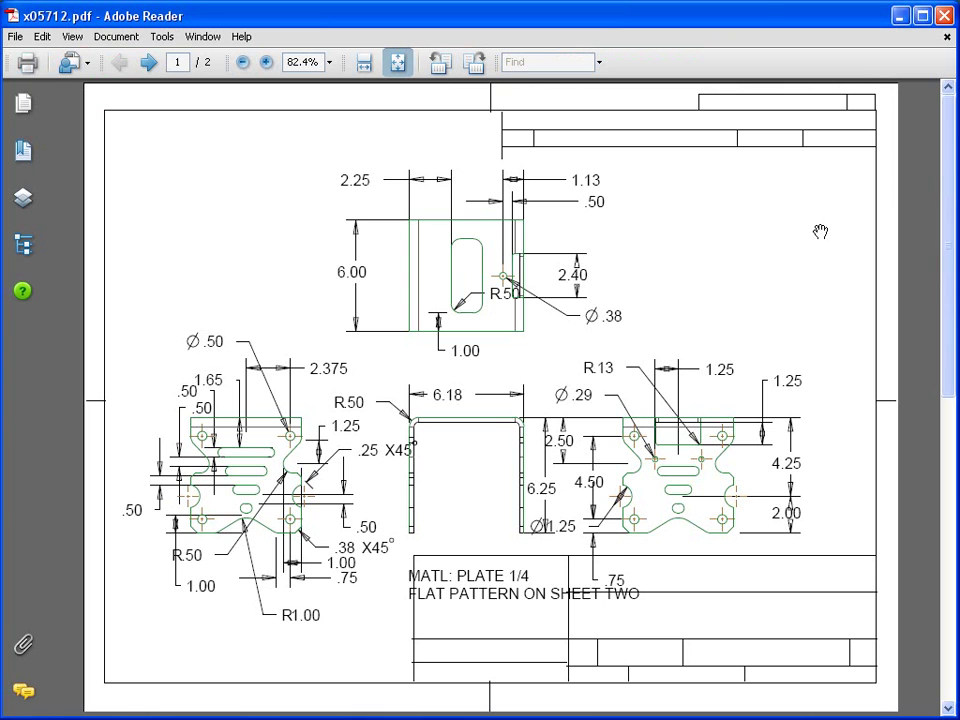
# Step: Page to the second PDF page and back to the first, then close Adobe Reader
pyautogui.click(148, 63)
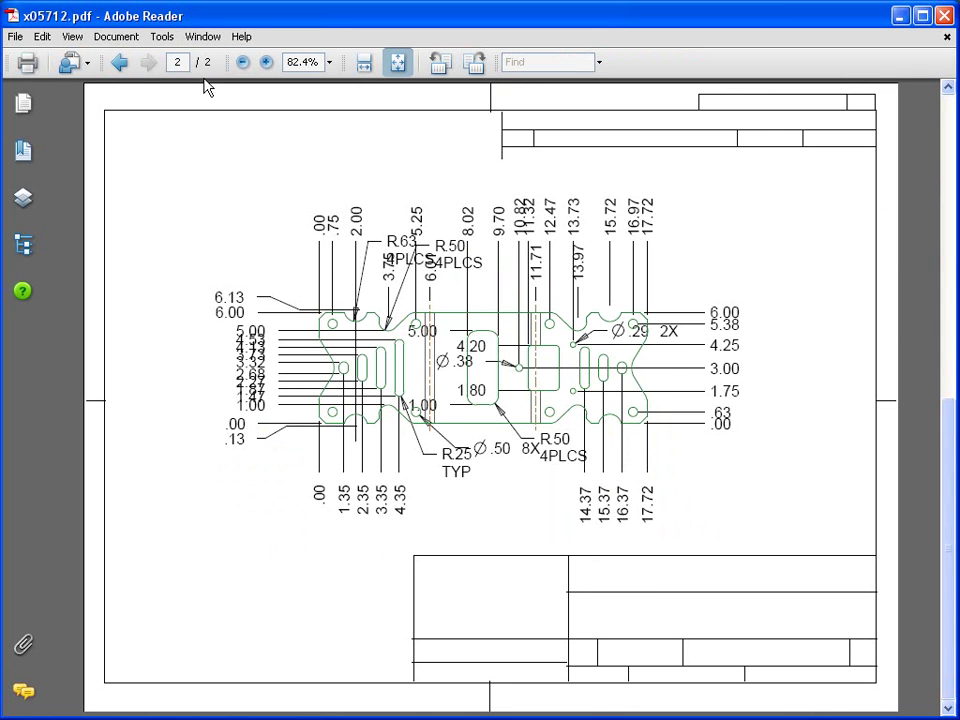
pyautogui.click(119, 62)
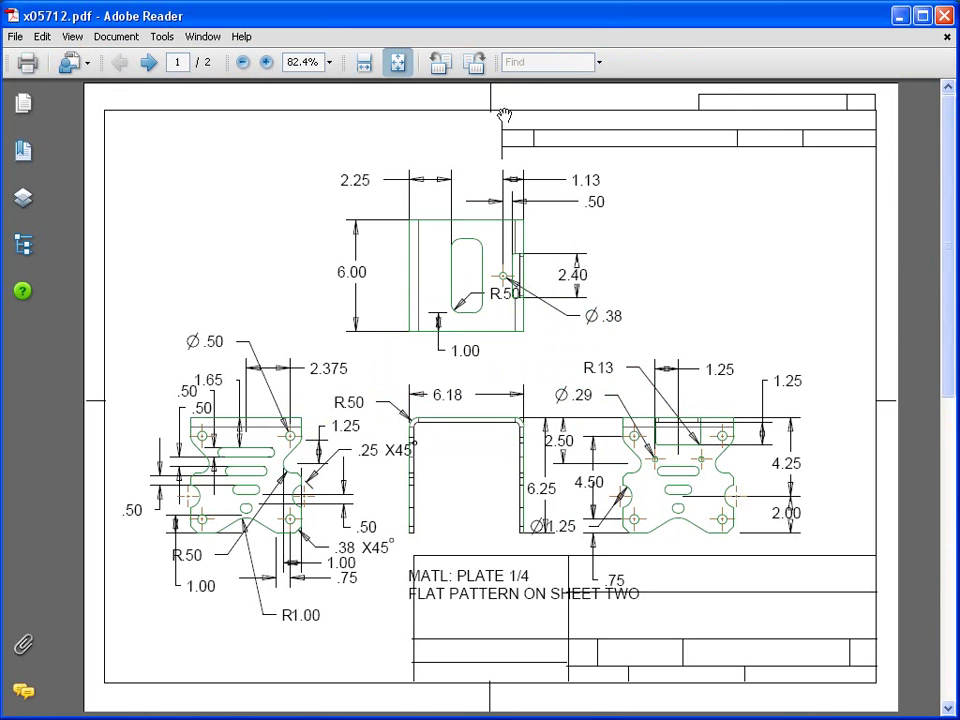
pyautogui.click(943, 16)
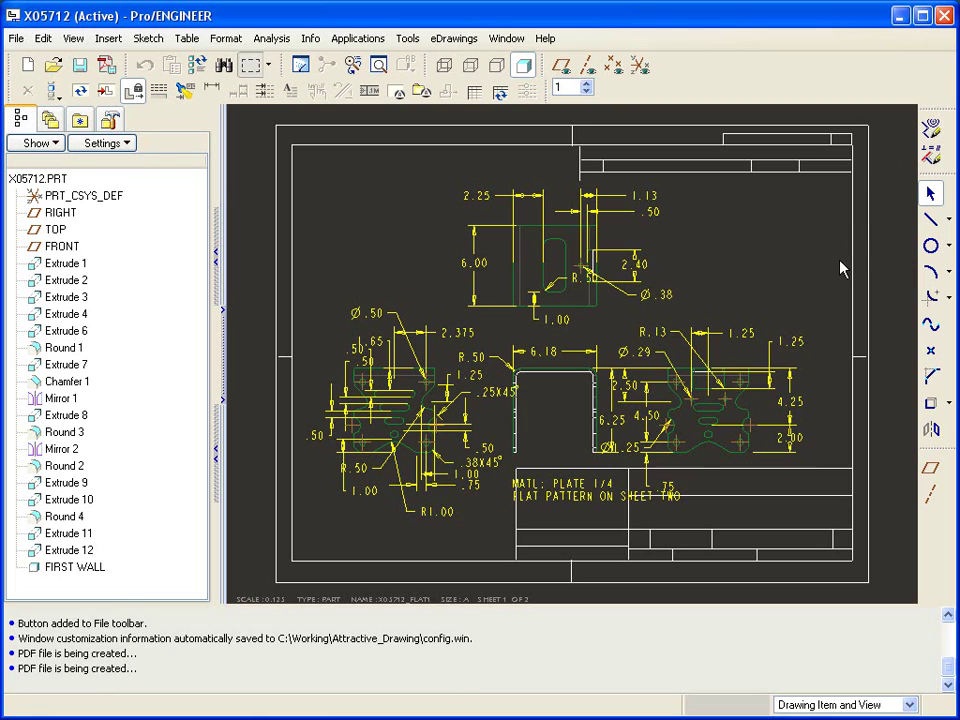
# Step: Change the 1.25 dimension's text style font to CG Triumvirate
pyautogui.scroll(5, 840, 268)
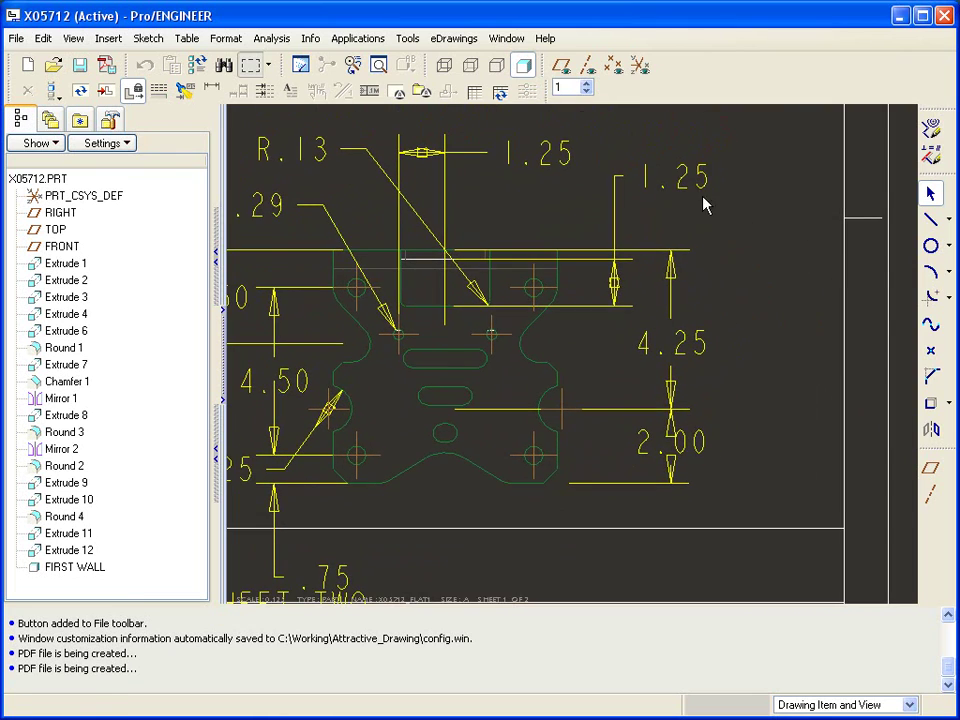
pyautogui.doubleClick(688, 190)
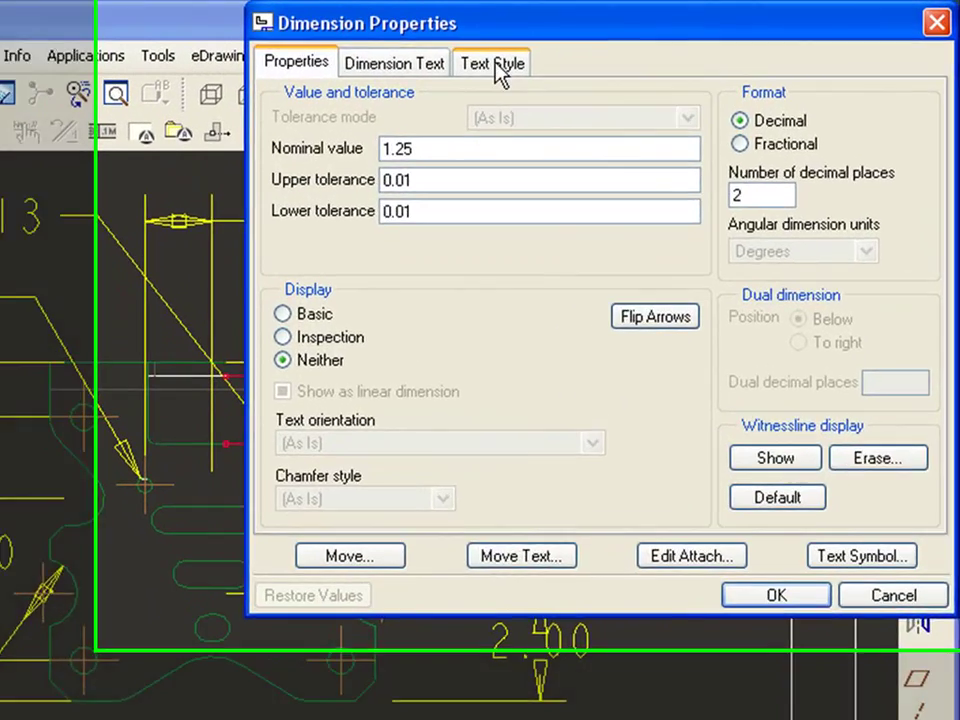
pyautogui.click(639, 46)
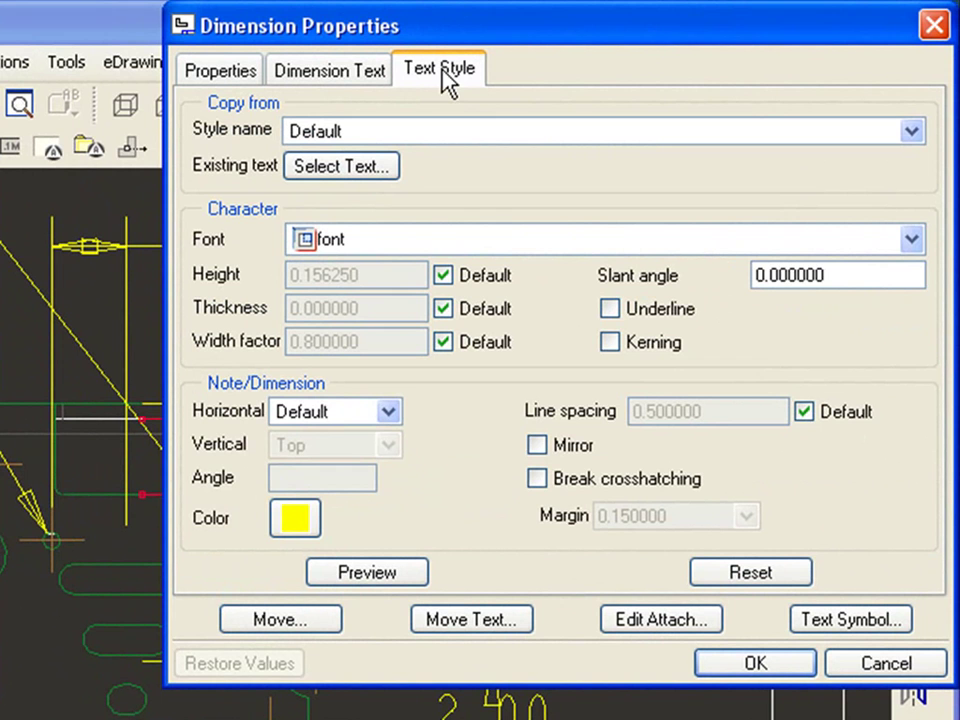
pyautogui.click(697, 240)
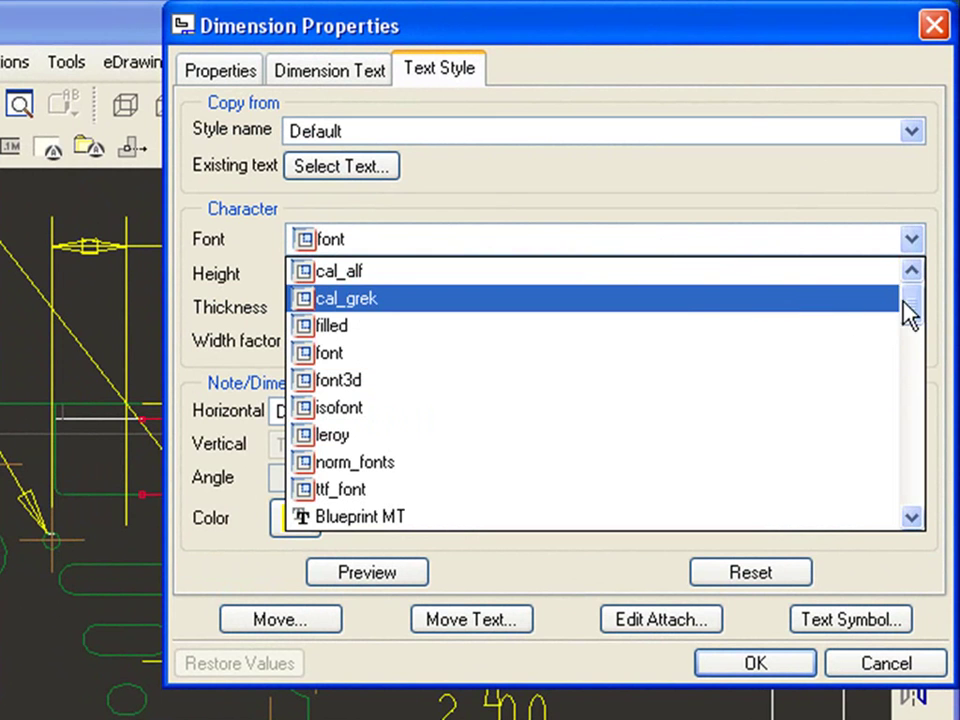
pyautogui.moveTo(913, 315); pyautogui.dragTo(929, 510)
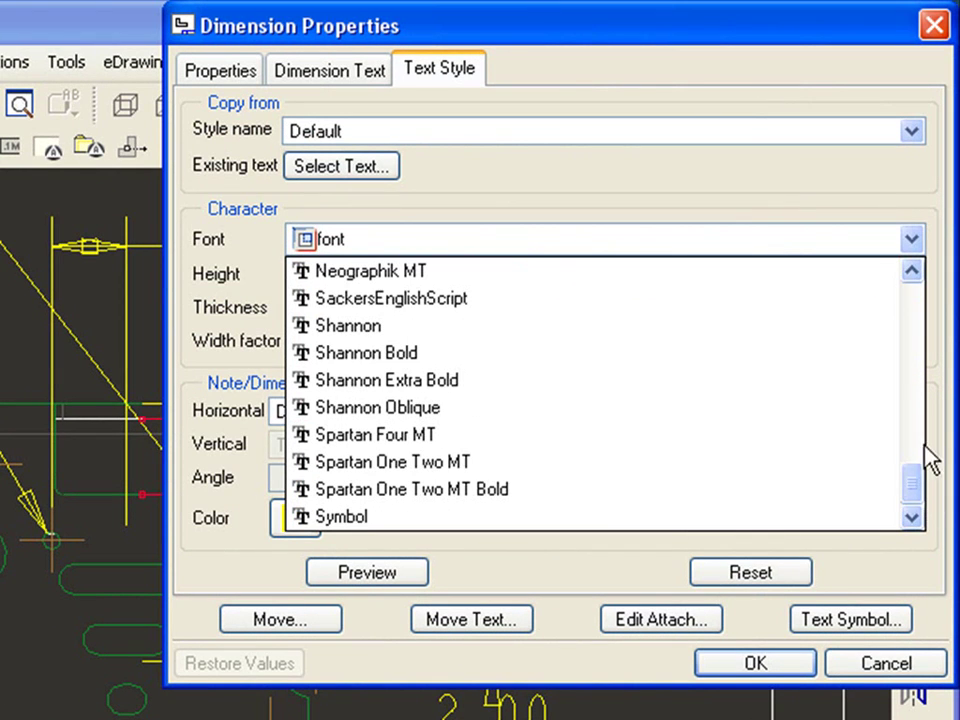
pyautogui.click(919, 369)
pyautogui.click(919, 369)
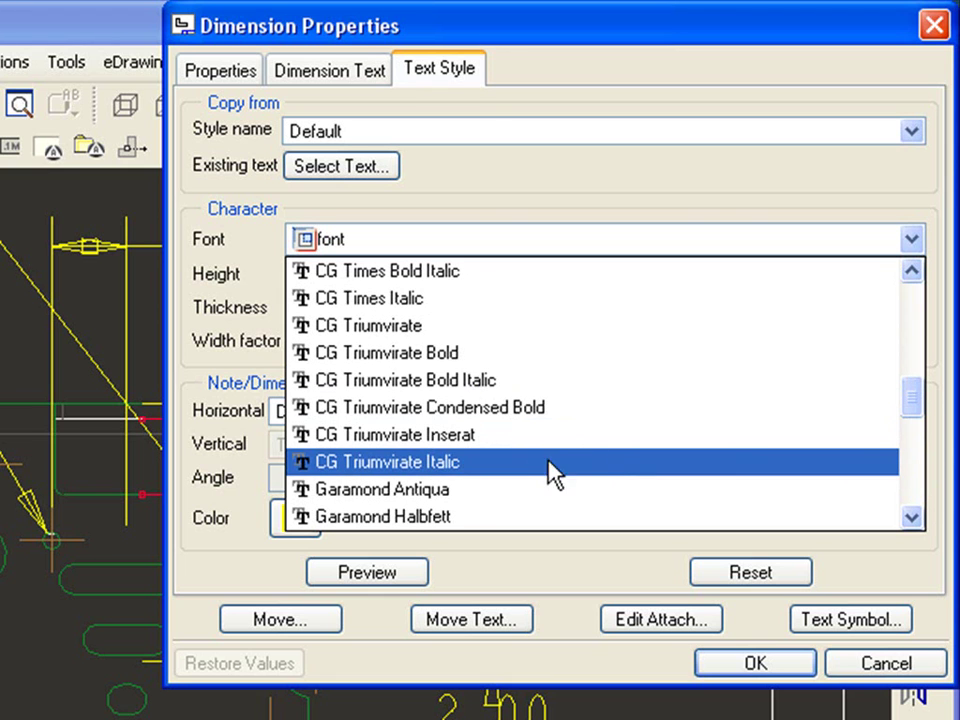
pyautogui.click(378, 328)
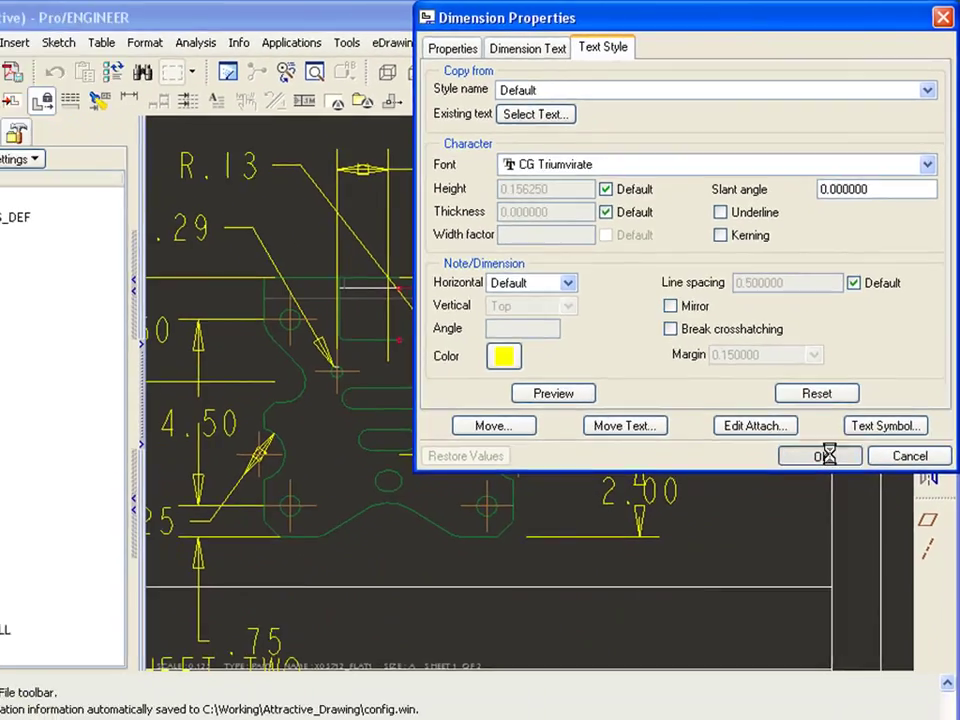
pyautogui.click(760, 663)
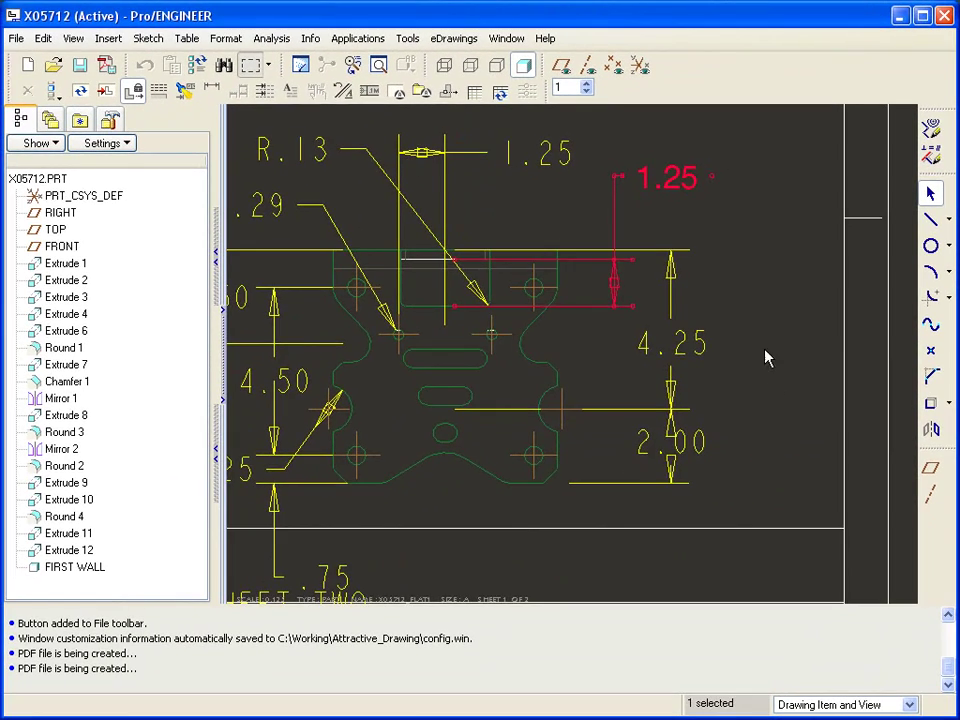
# Step: Select the restyled 1.25 dimension to check it, then clear the selection
pyautogui.scroll(-2, 768, 289)
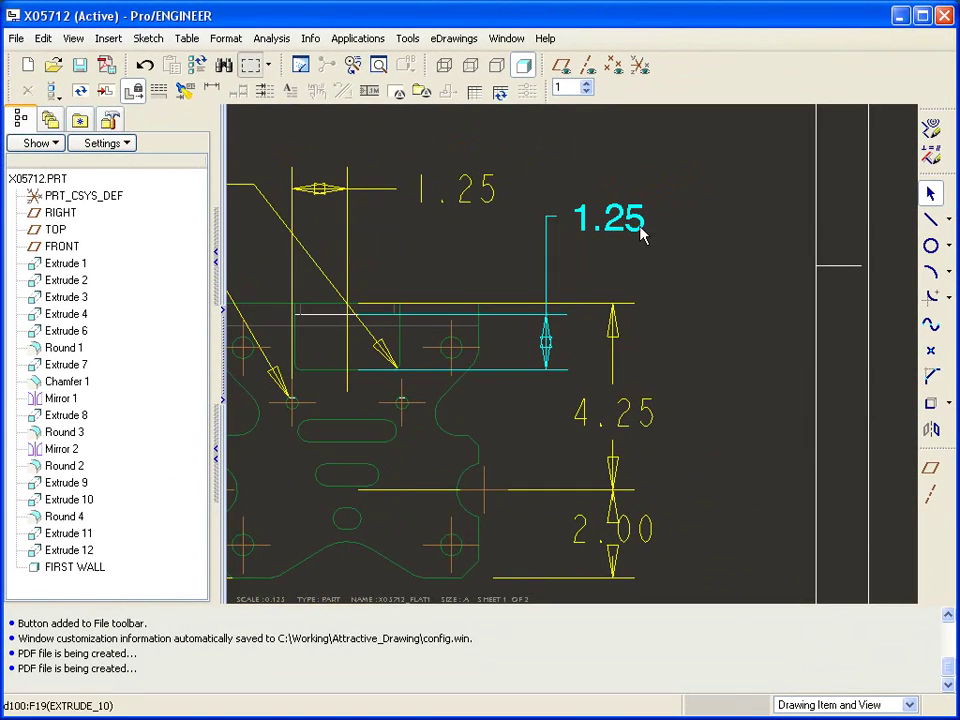
pyautogui.click(546, 350)
pyautogui.rightClick(547, 350)
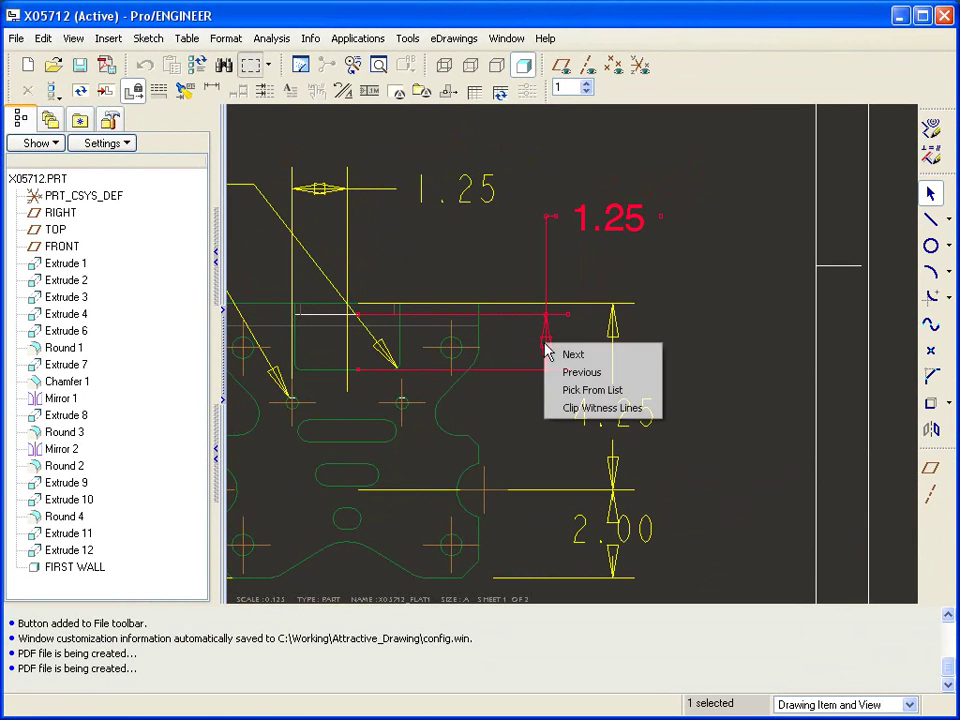
pyautogui.click(752, 388)
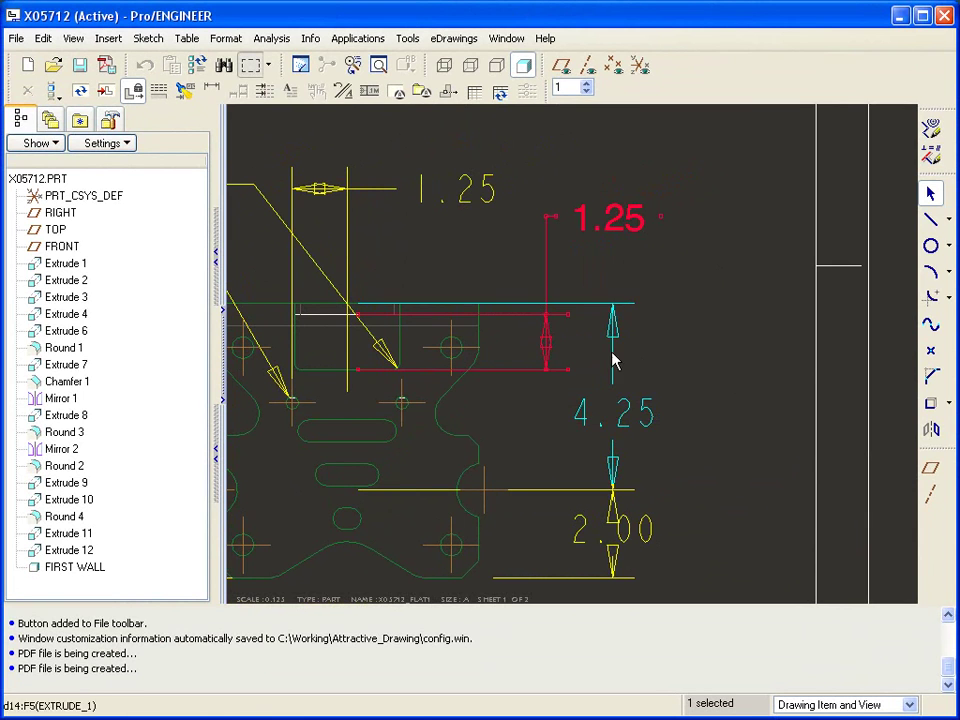
pyautogui.click(672, 321)
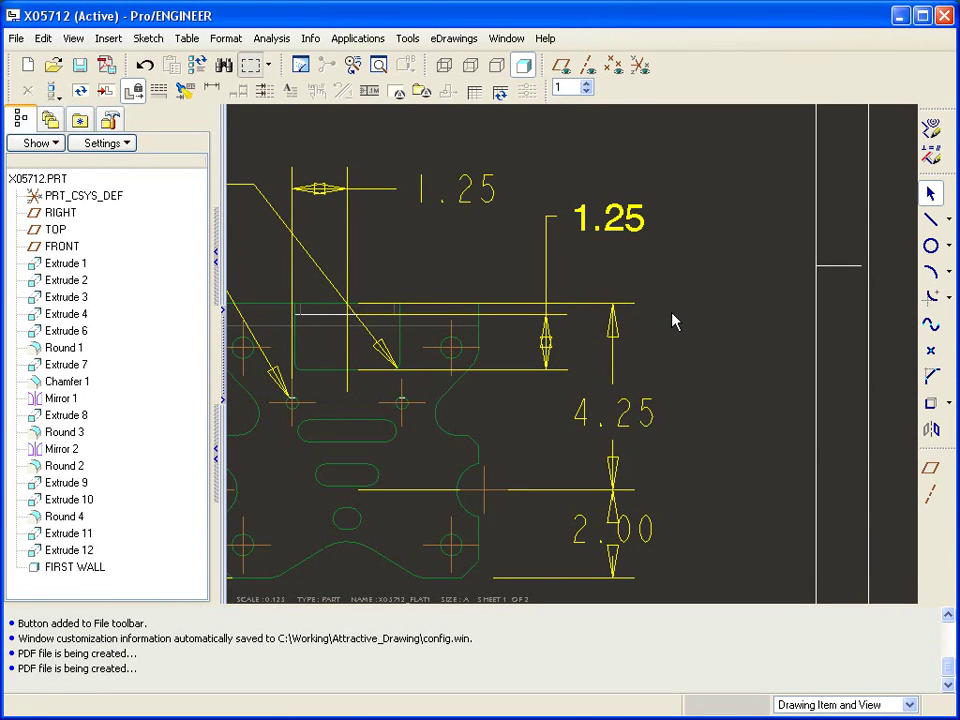
# Step: In the drawing's options, enter .09 as the drawing_text_height value
pyautogui.rightClick(700, 243)
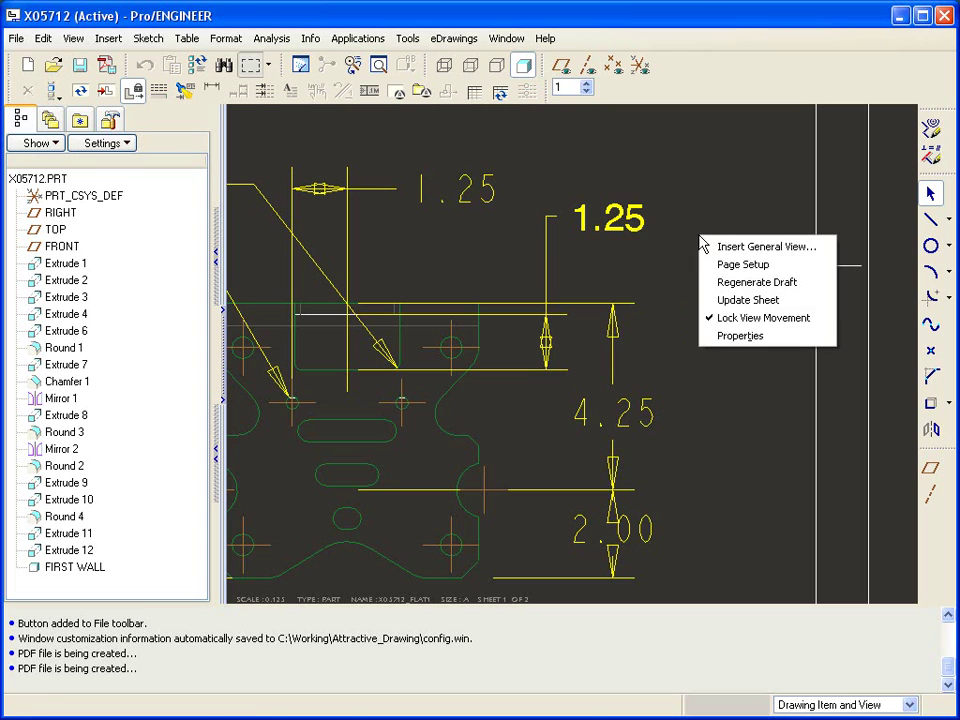
pyautogui.click(772, 337)
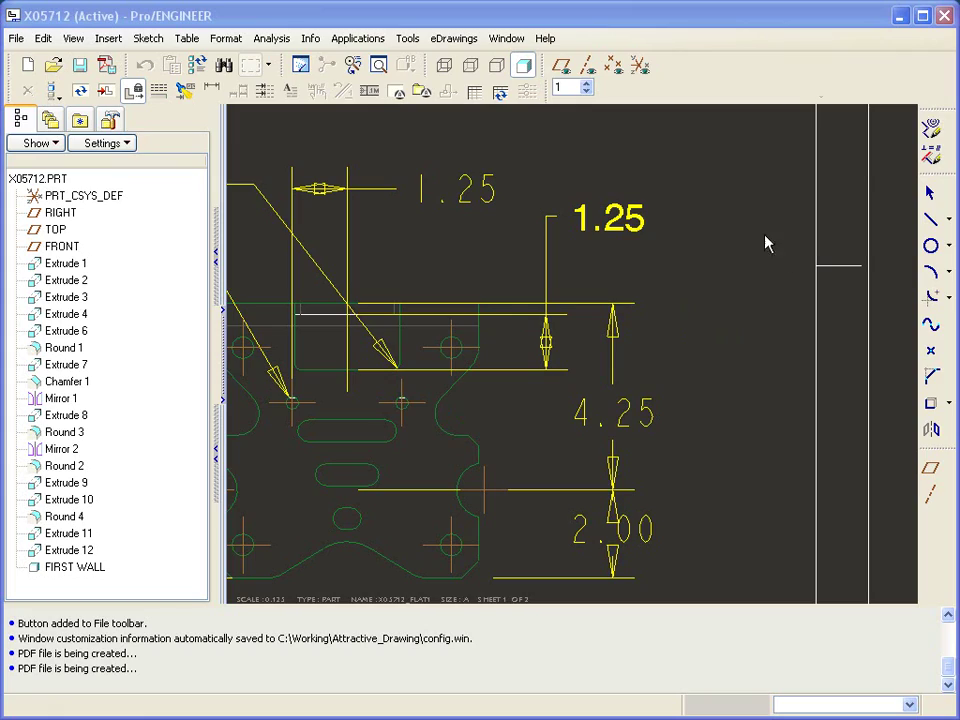
pyautogui.click(888, 114)
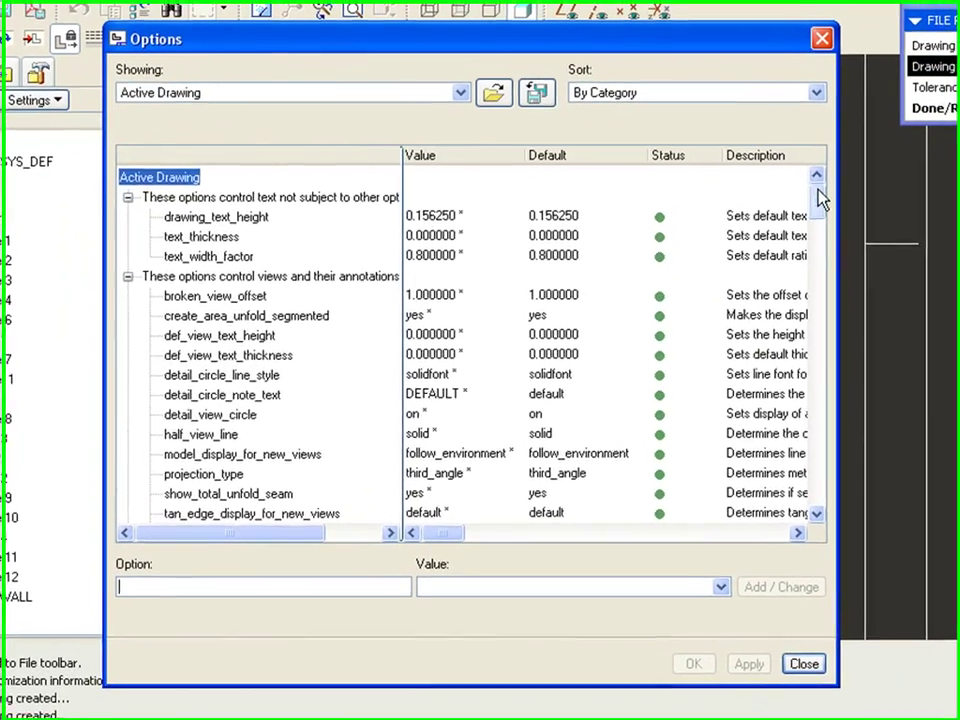
pyautogui.moveTo(775, 228)
pyautogui.mouseDown()
pyautogui.moveTo(789, 336)
pyautogui.moveTo(836, 364)
pyautogui.moveTo(822, 188)
pyautogui.mouseUp()
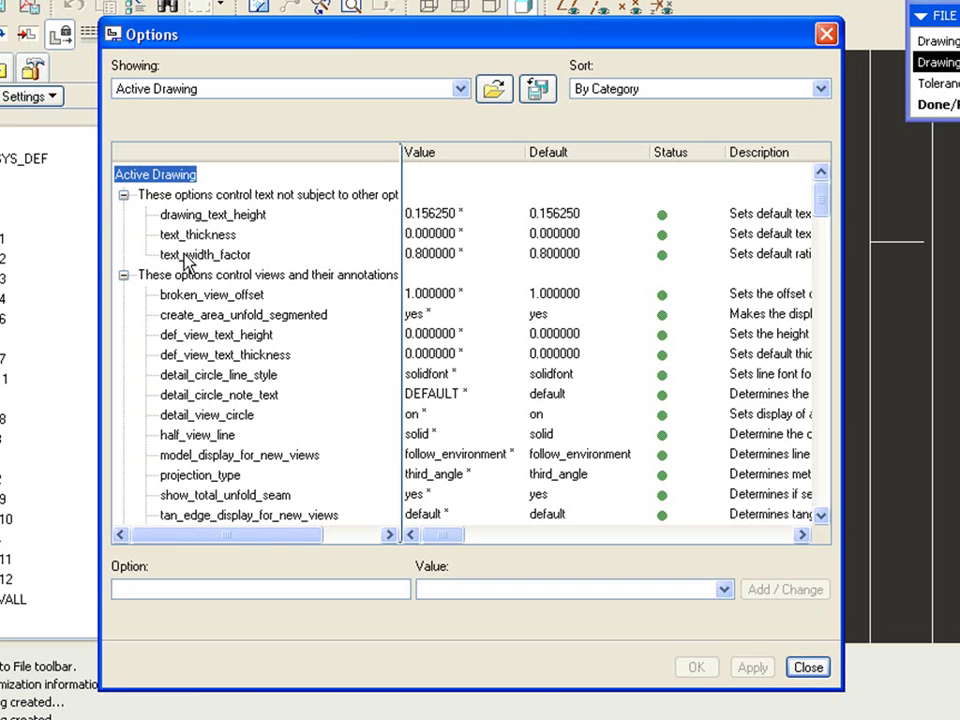
pyautogui.click(433, 216)
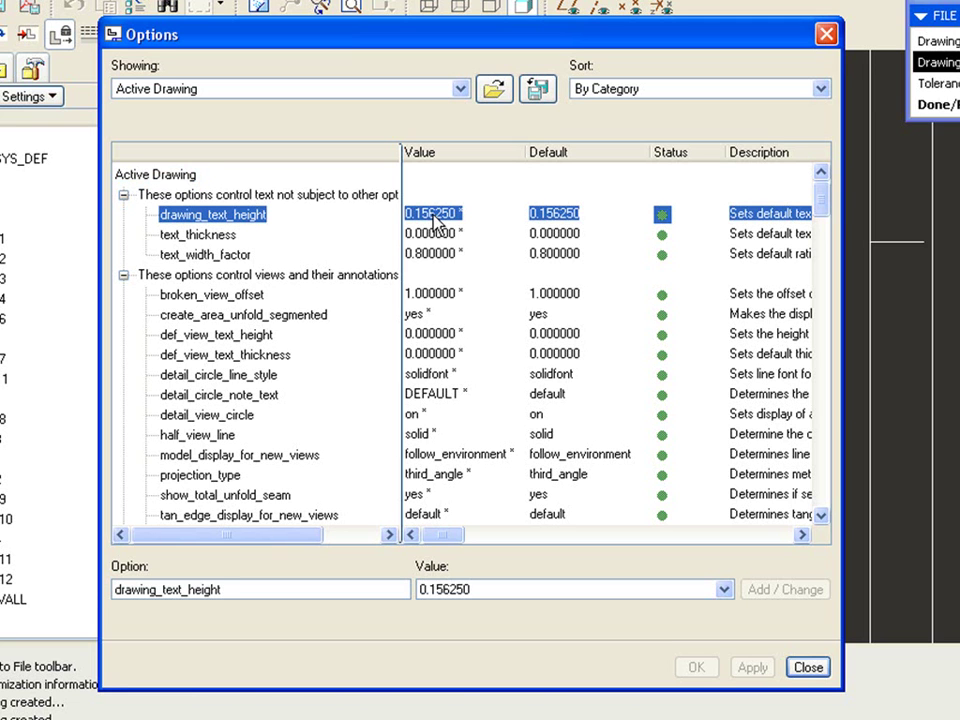
pyautogui.press('Tab')
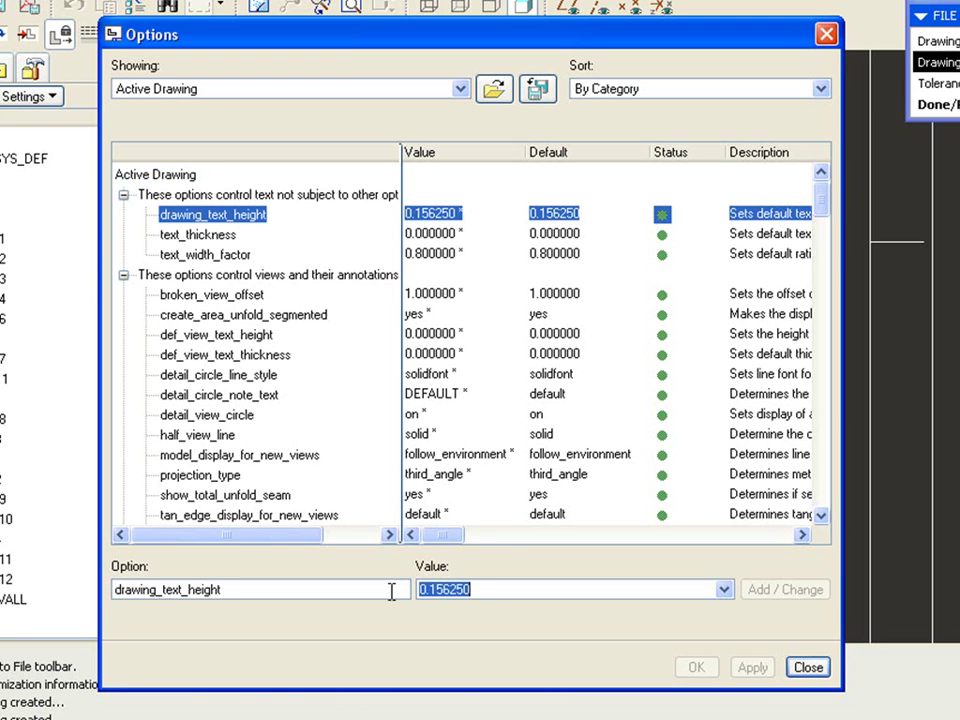
pyautogui.write('.09')
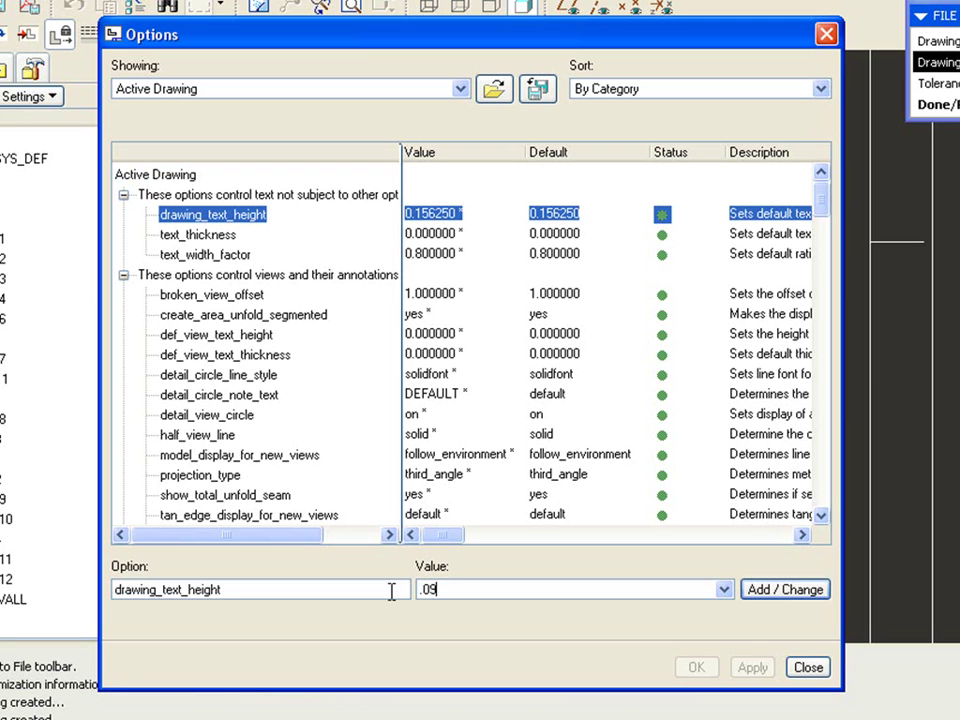
# Step: Set text_width_factor to 0.9, apply it, and reopen Drawing Options
pyautogui.click(432, 258)
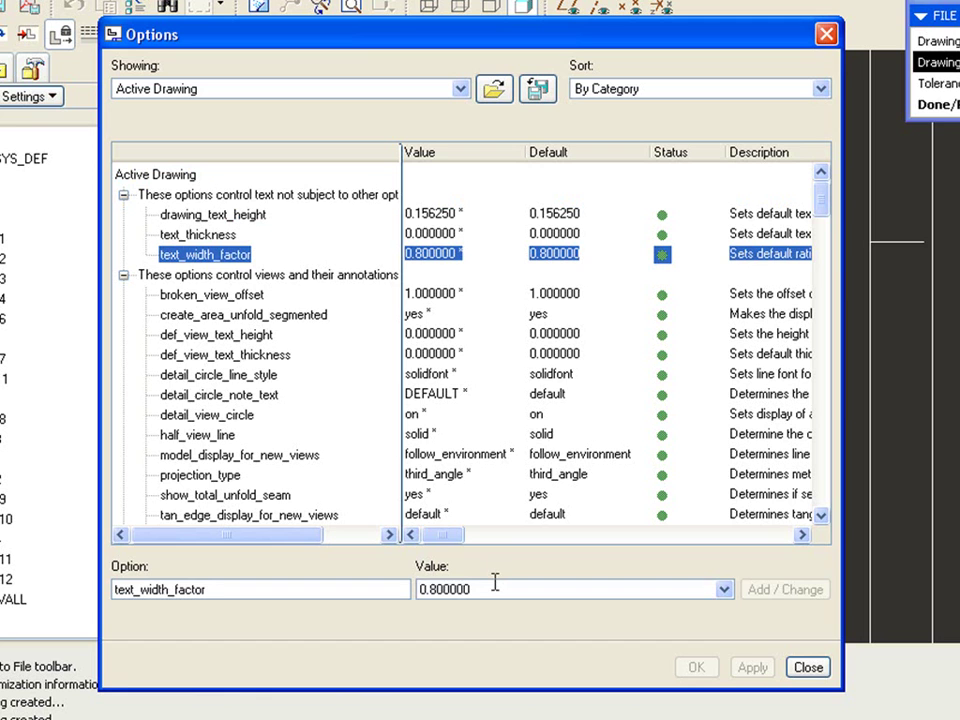
pyautogui.doubleClick(493, 581)
pyautogui.write('.9')
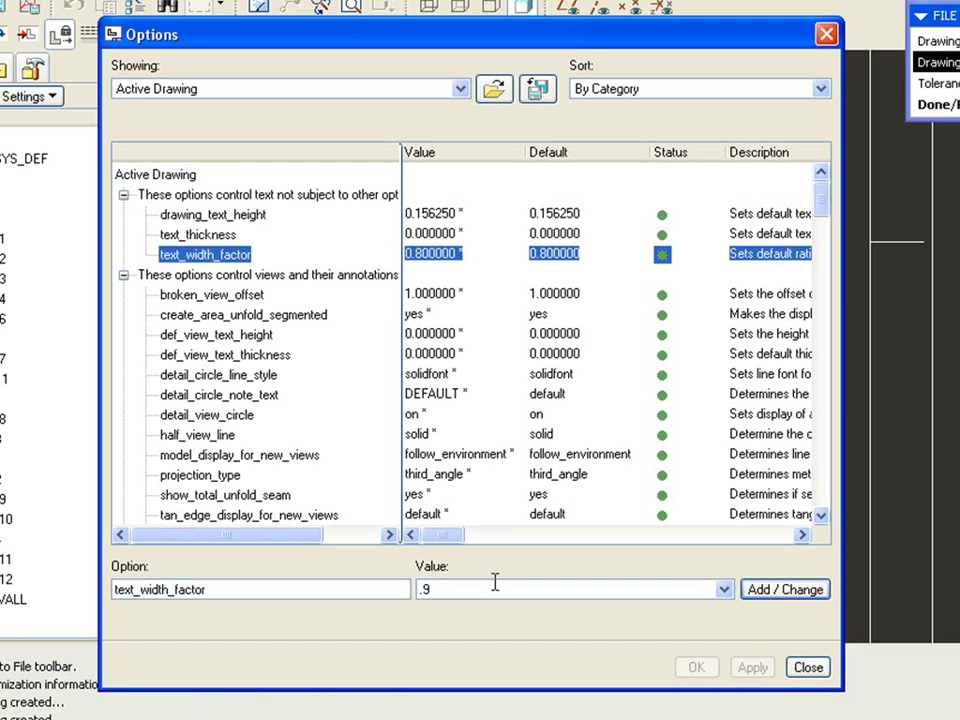
pyautogui.click(791, 590)
pyautogui.click(708, 664)
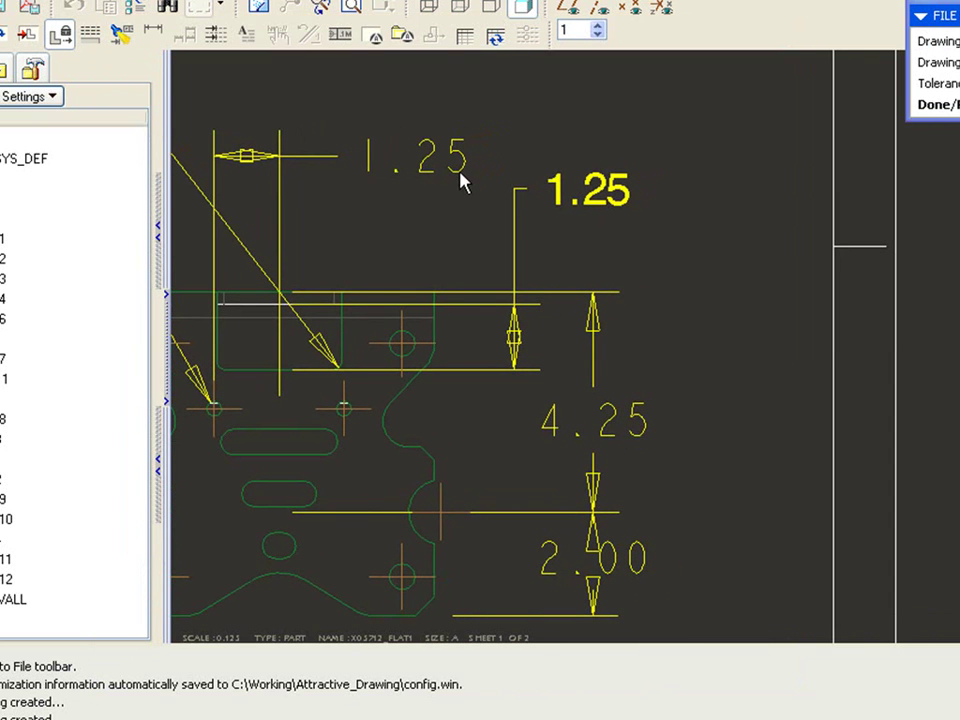
pyautogui.scroll(-3, 643, 285)
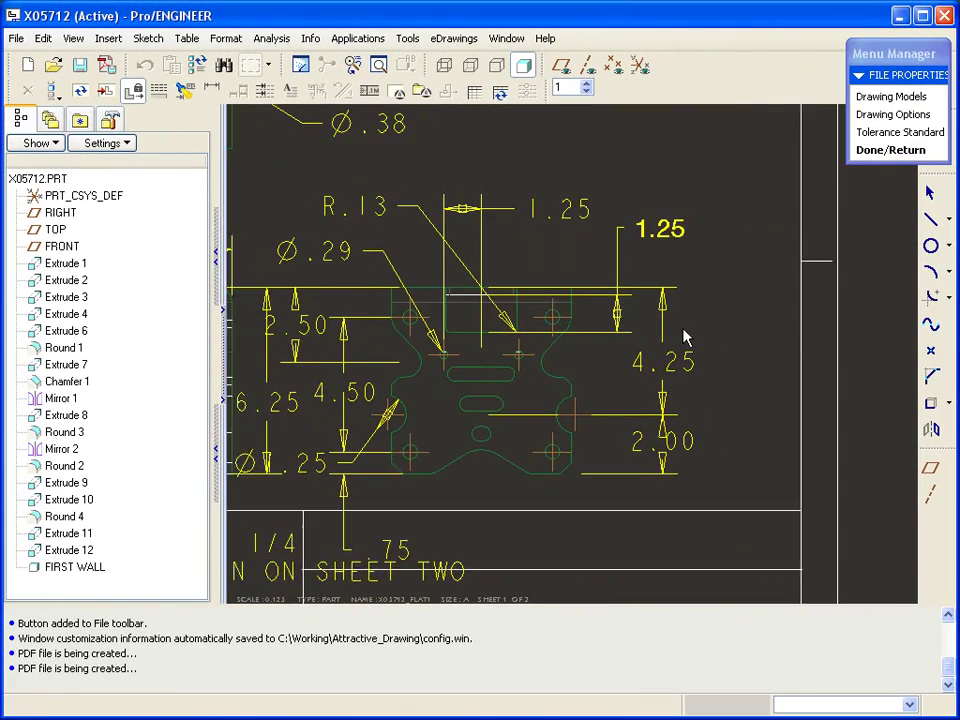
pyautogui.scroll(1, 684, 337)
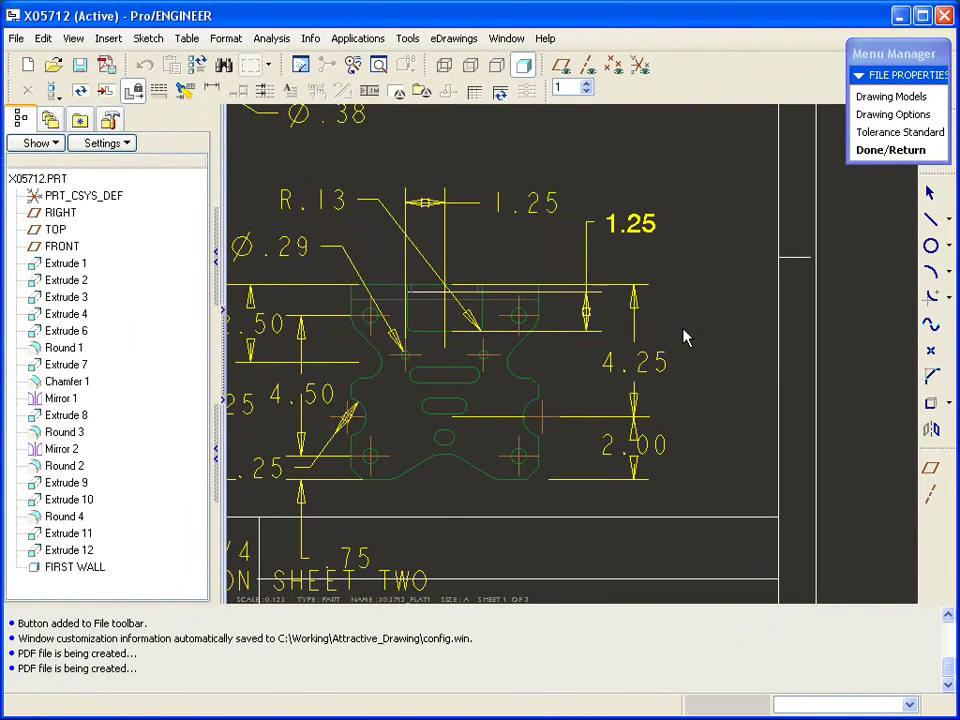
pyautogui.click(865, 115)
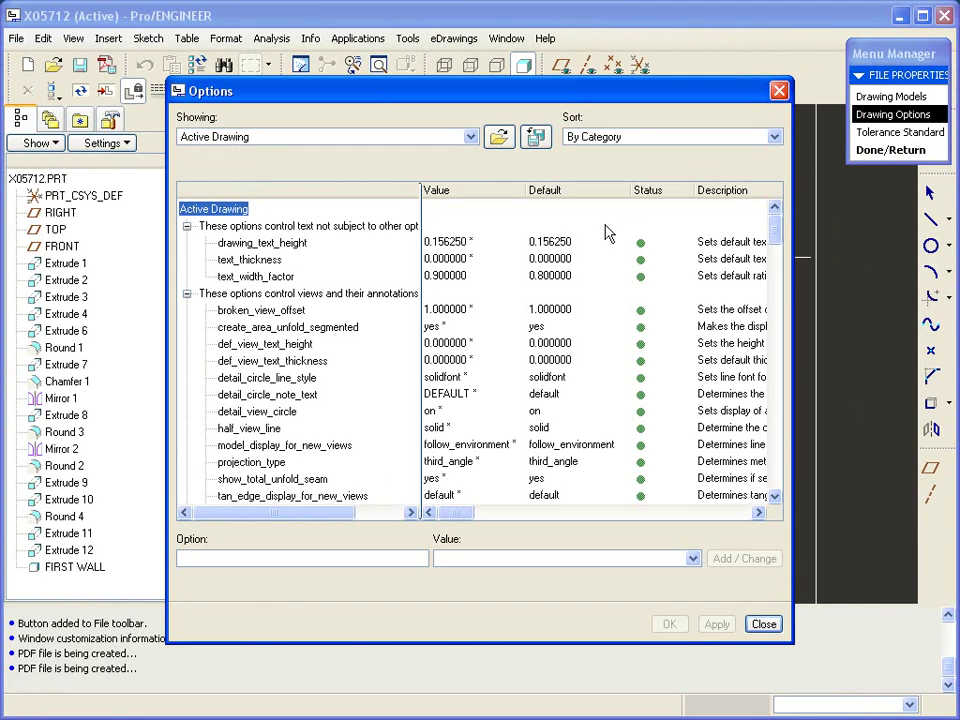
# Step: Load the e-cog.dtl setup file into the drawing options and apply it
pyautogui.click(499, 137)
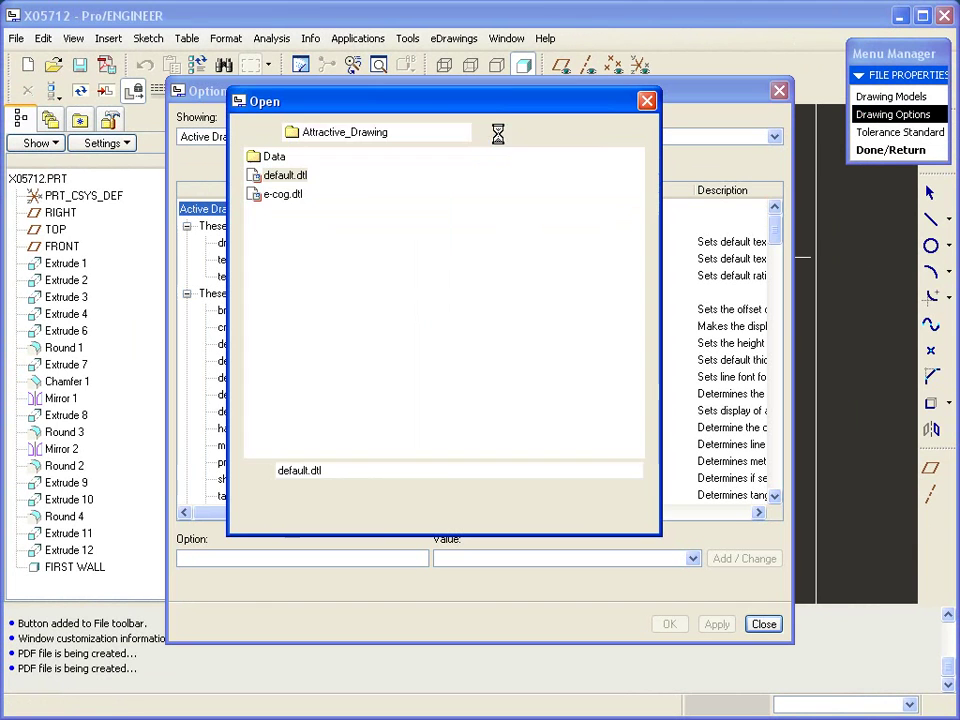
pyautogui.doubleClick(290, 195)
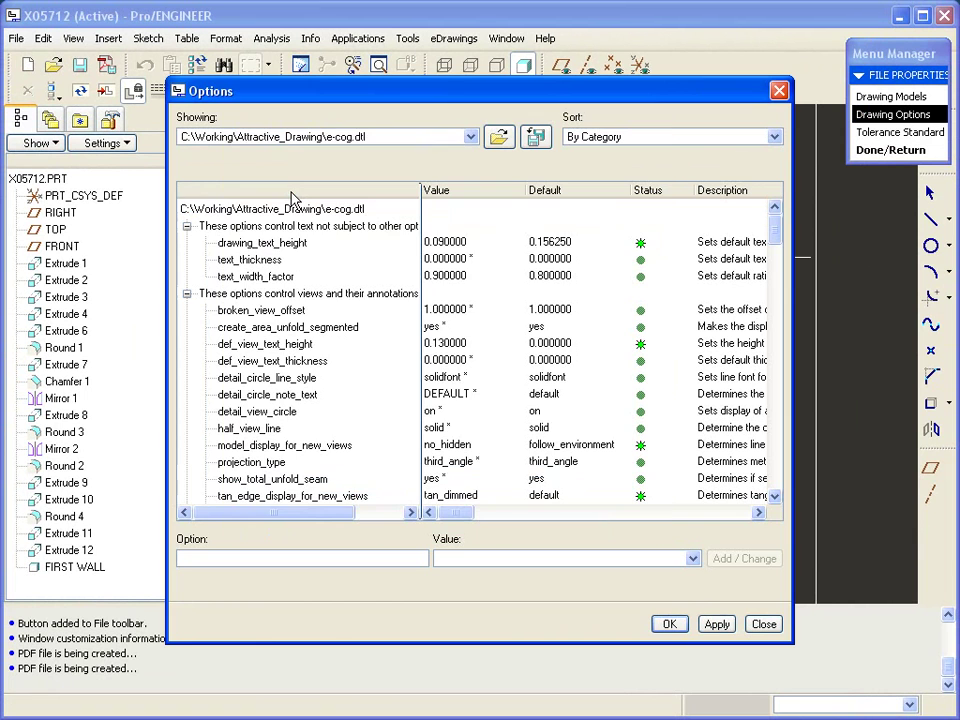
pyautogui.click(668, 625)
pyautogui.scroll(-3, 738, 453)
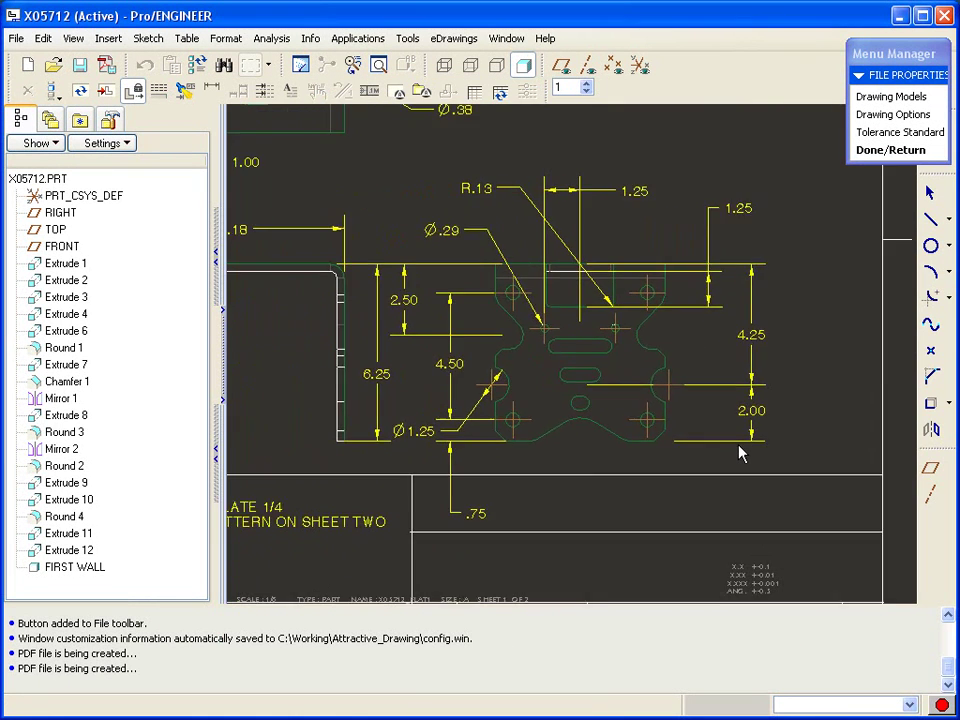
pyautogui.scroll(-2, 740, 452)
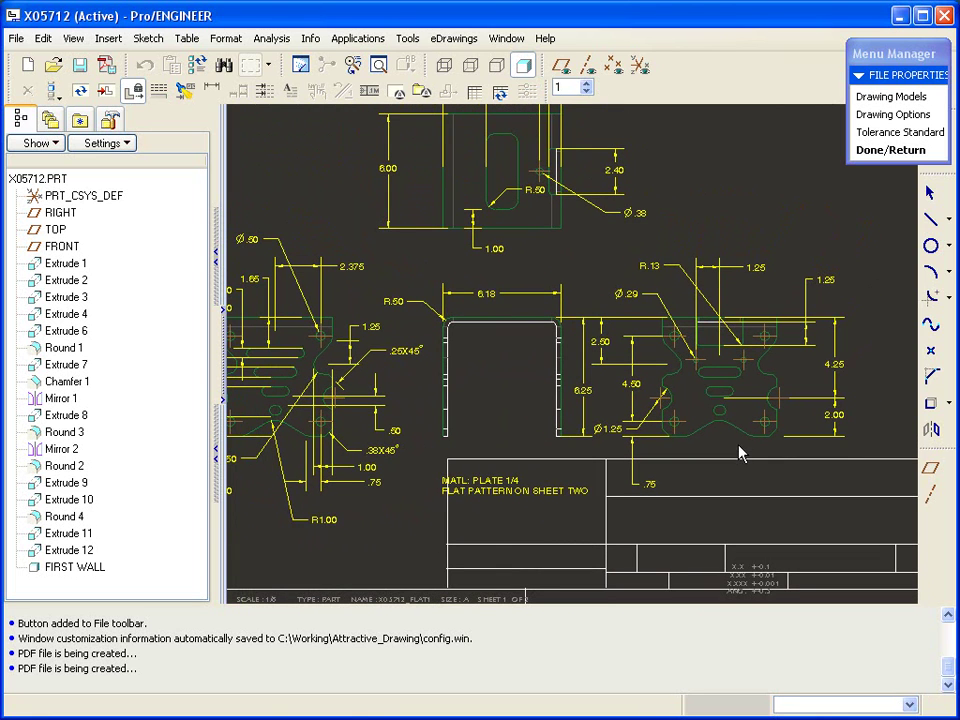
# Step: Re-export x05712.pdf with visible layers only and pan to the flat-pattern views
pyautogui.click(107, 65)
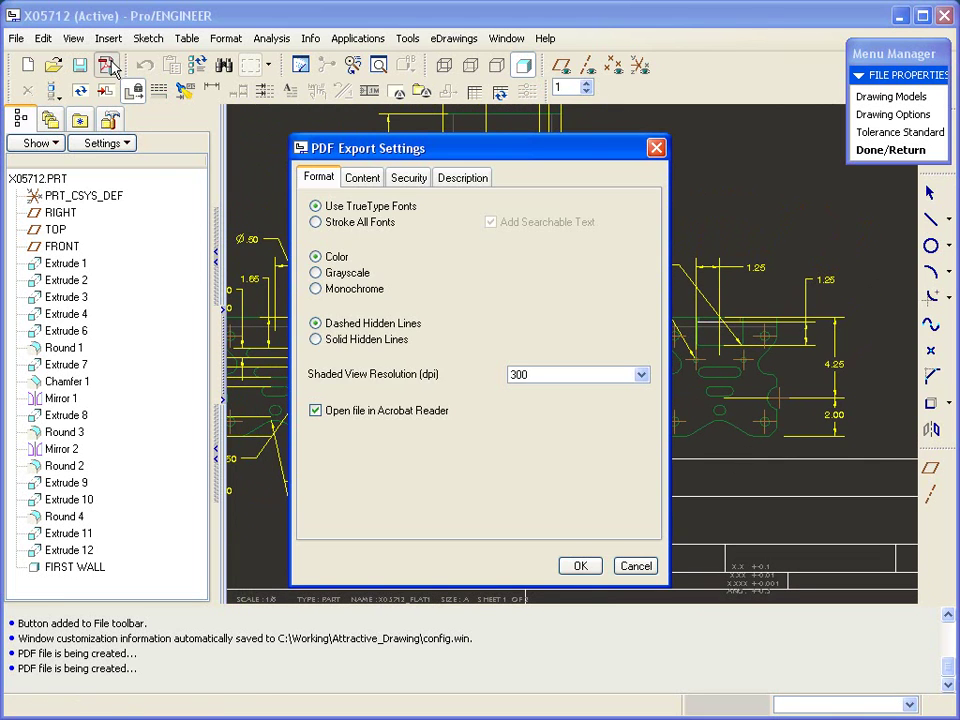
pyautogui.click(377, 177)
pyautogui.click(340, 272)
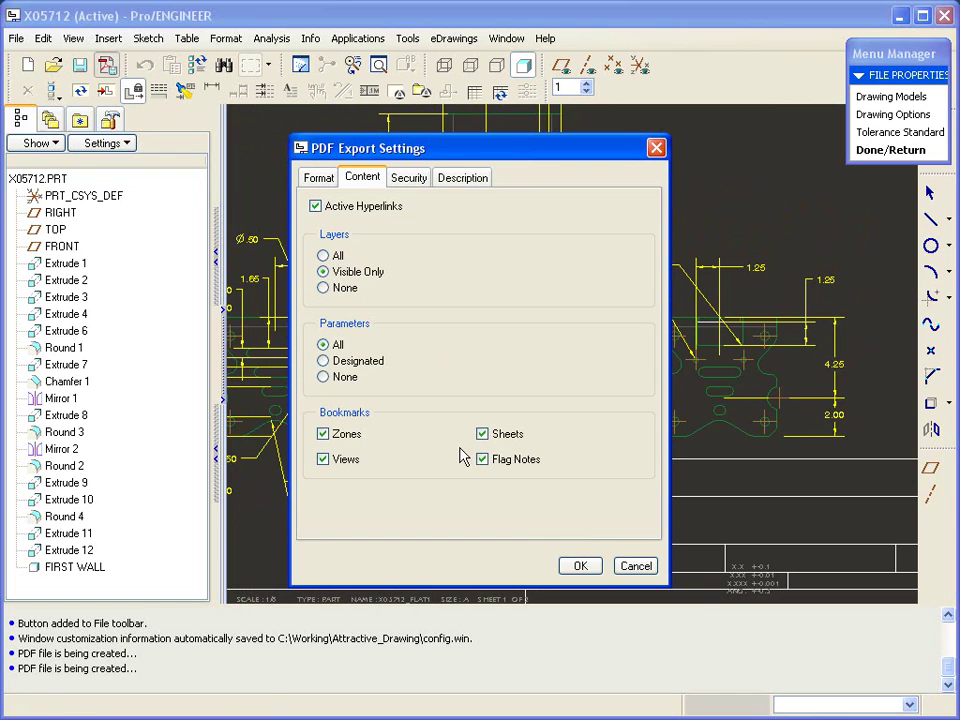
pyautogui.click(579, 566)
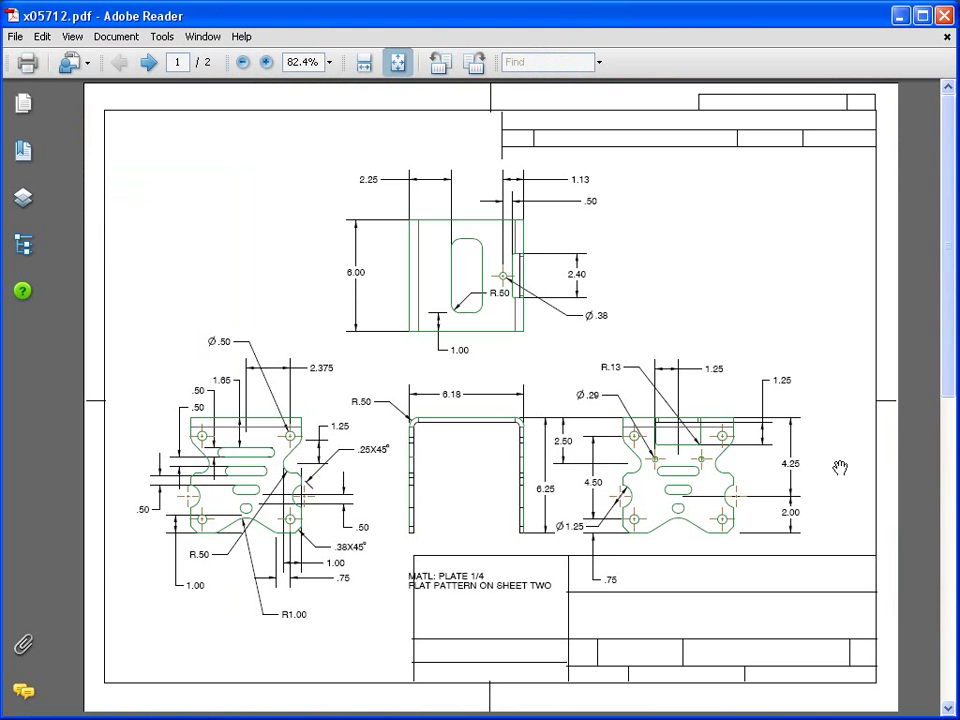
pyautogui.keyDown('ctrl'); pyautogui.scroll(3, 840, 467); pyautogui.keyUp('ctrl')
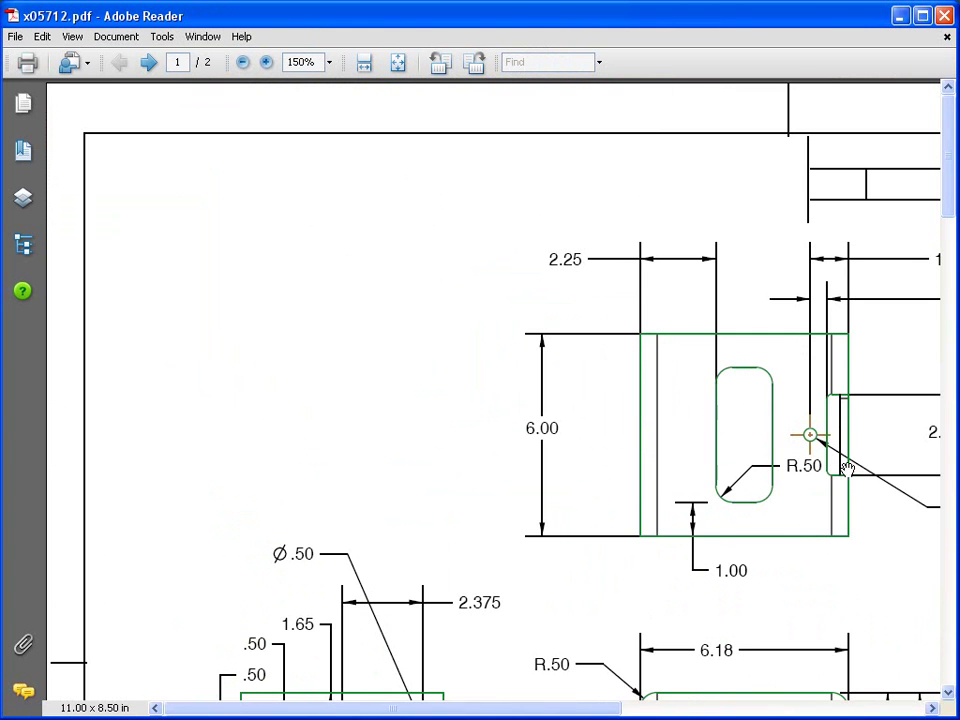
pyautogui.moveTo(836, 561)
pyautogui.mouseDown()
pyautogui.moveTo(855, 566)
pyautogui.moveTo(425, 244)
pyautogui.mouseUp()
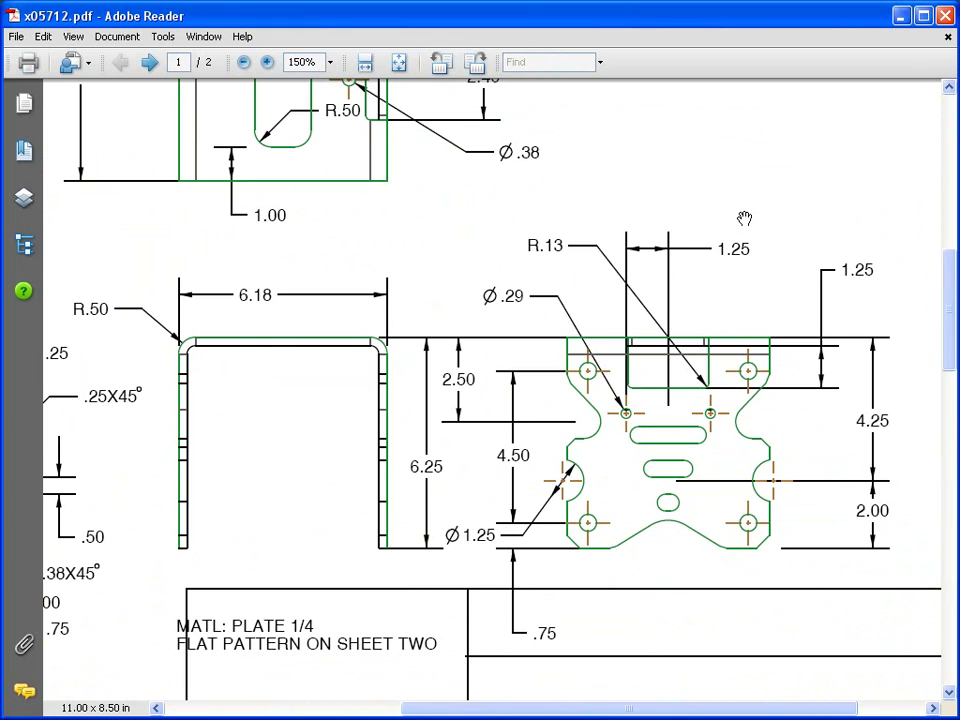
# Step: Close Adobe Reader and scroll Drawing Options to default_font (trium) and the leader settings
pyautogui.click(944, 15)
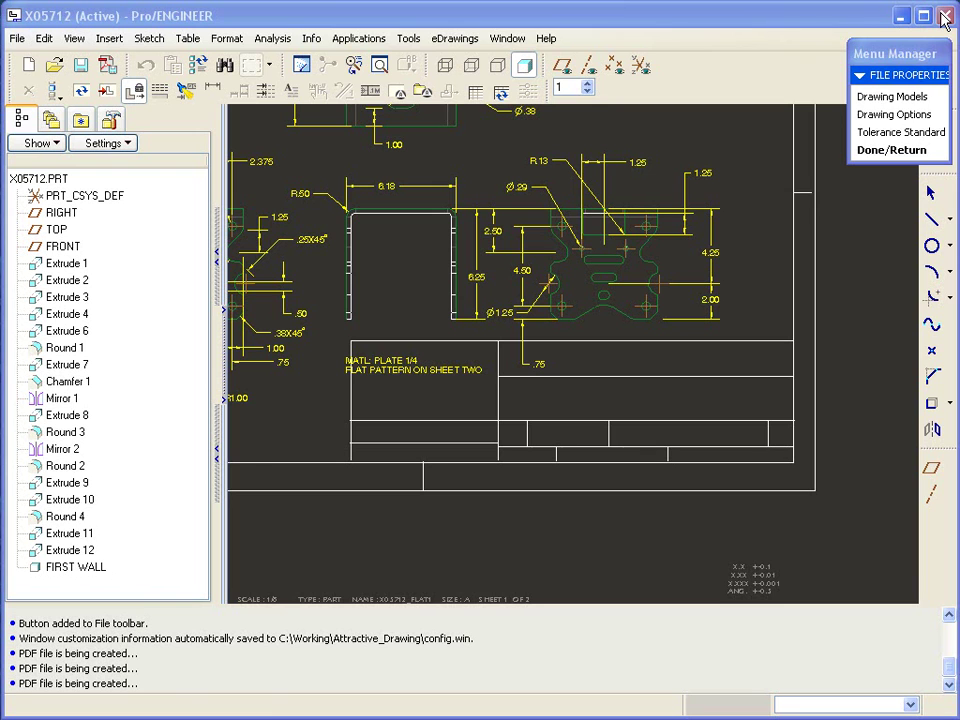
pyautogui.click(895, 115)
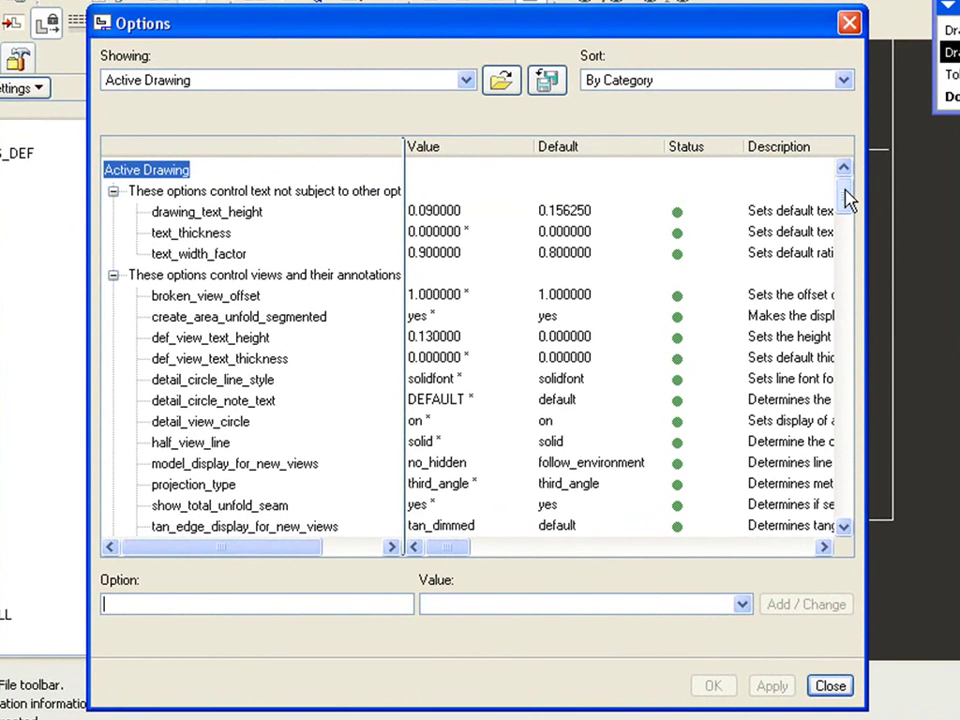
pyautogui.moveTo(848, 200); pyautogui.dragTo(878, 377)
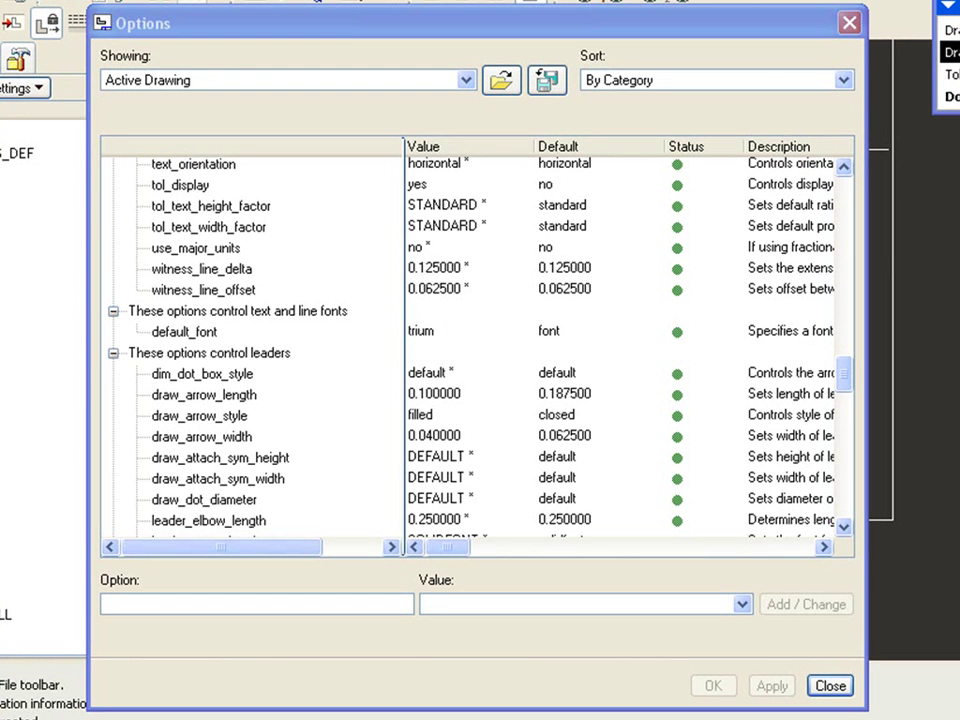
pyautogui.hotkey('alt', 'Tab')
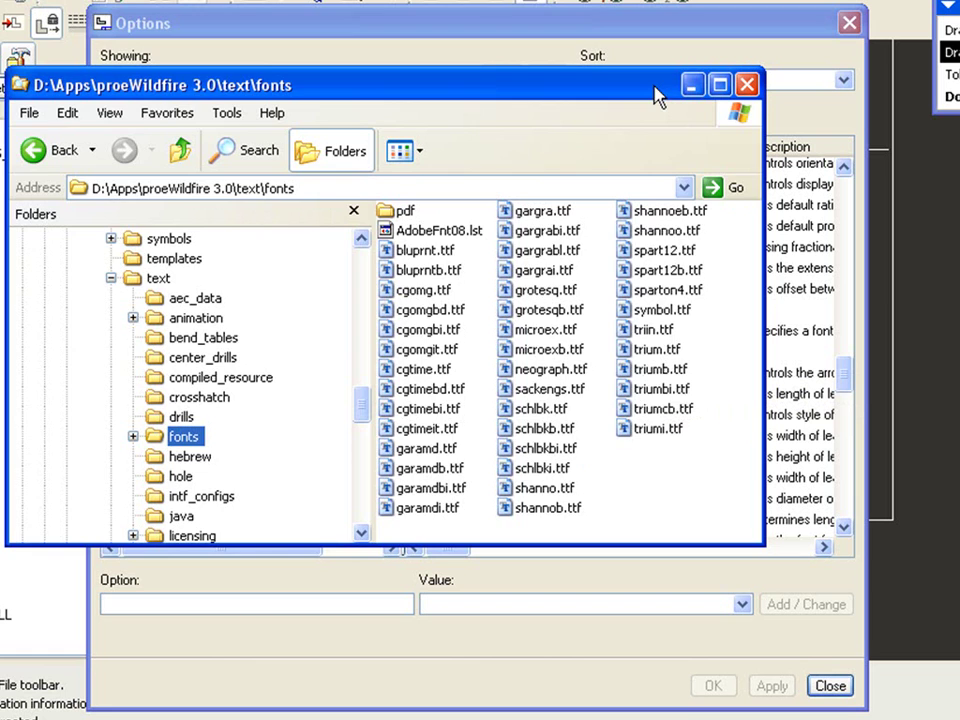
pyautogui.click(691, 85)
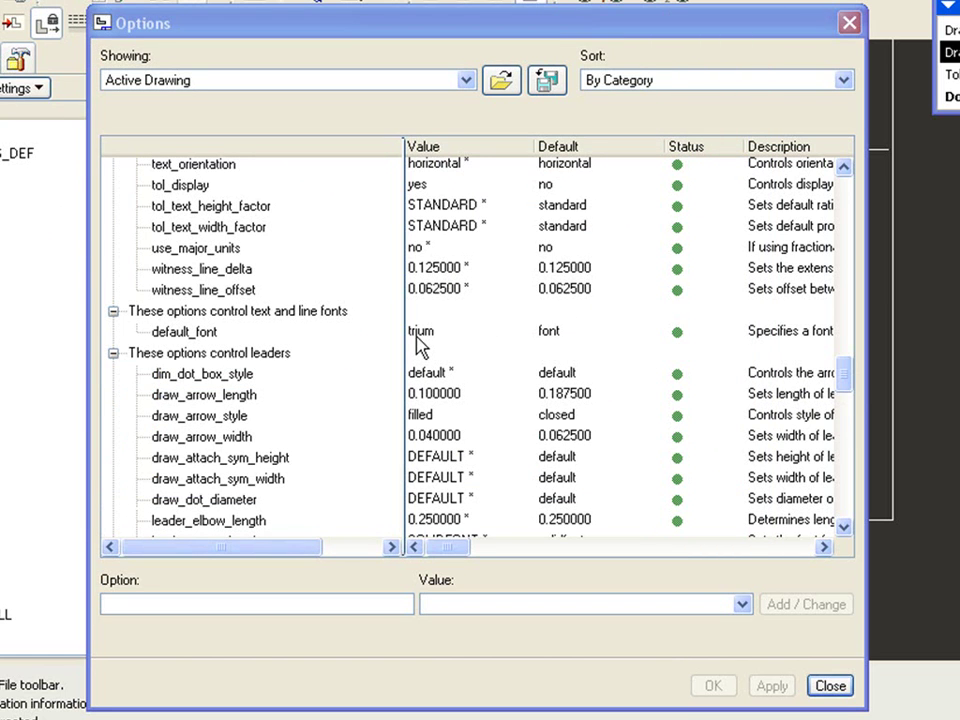
# Step: Scroll the Options list slightly and close the dialog
pyautogui.moveTo(846, 388); pyautogui.dragTo(857, 395)
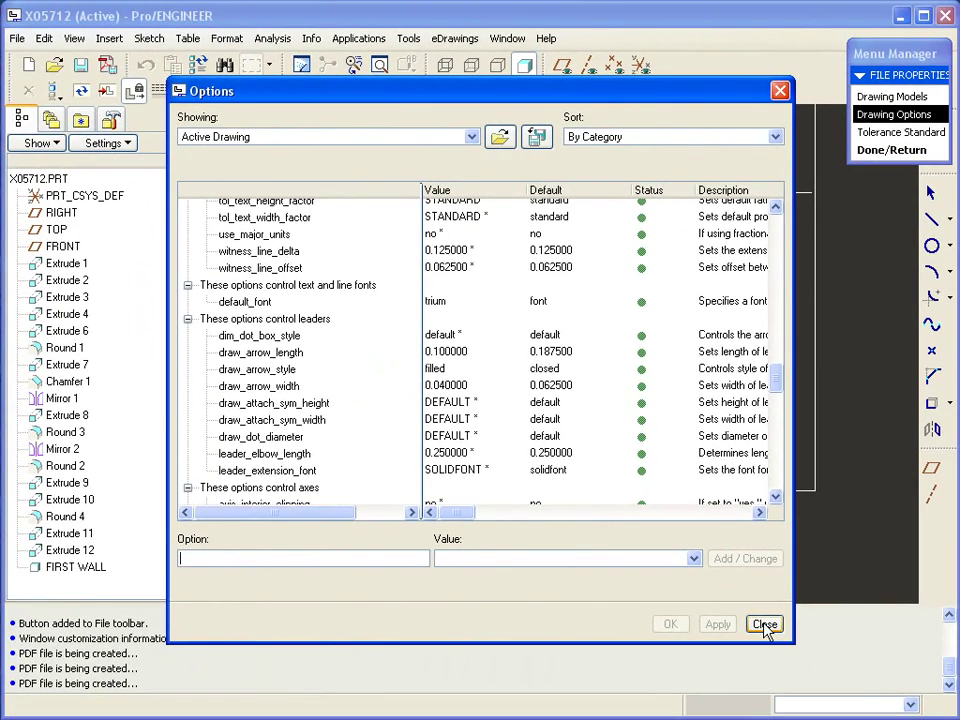
pyautogui.click(764, 625)
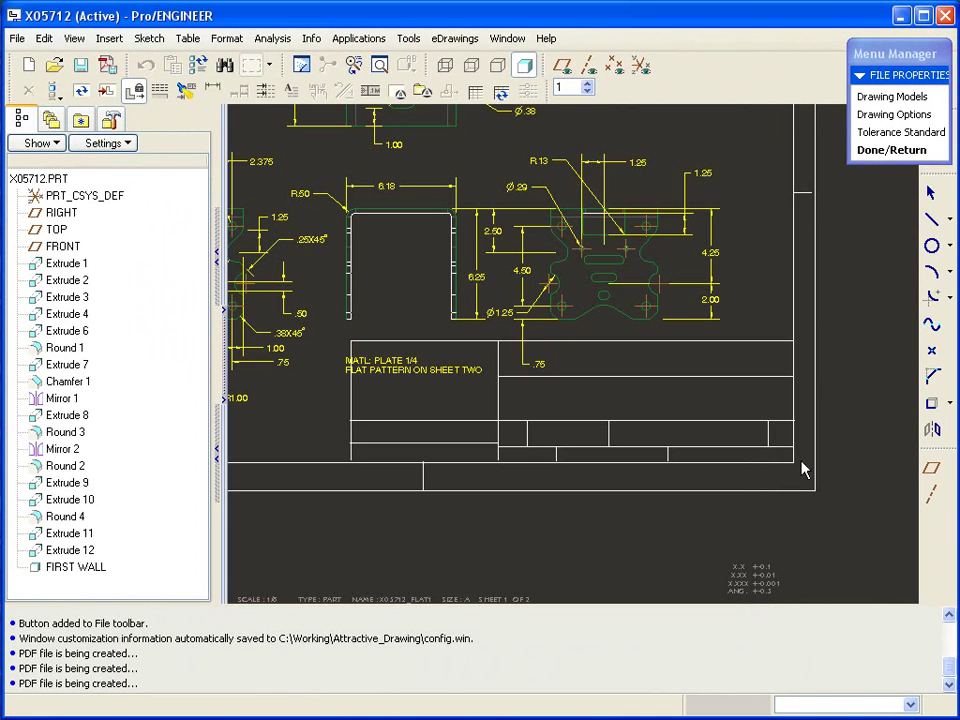
# Step: In Page Setup, assign a_e-cog_detail.frm from the Attractive_Drawing folder to sheet 1
pyautogui.click(871, 151)
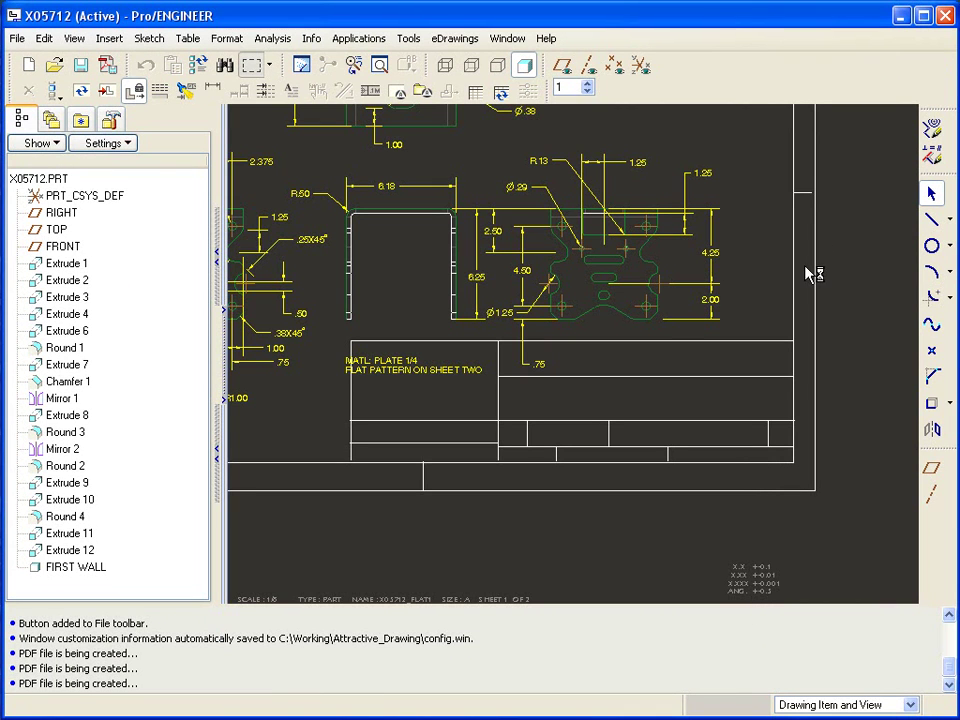
pyautogui.rightClick(766, 295)
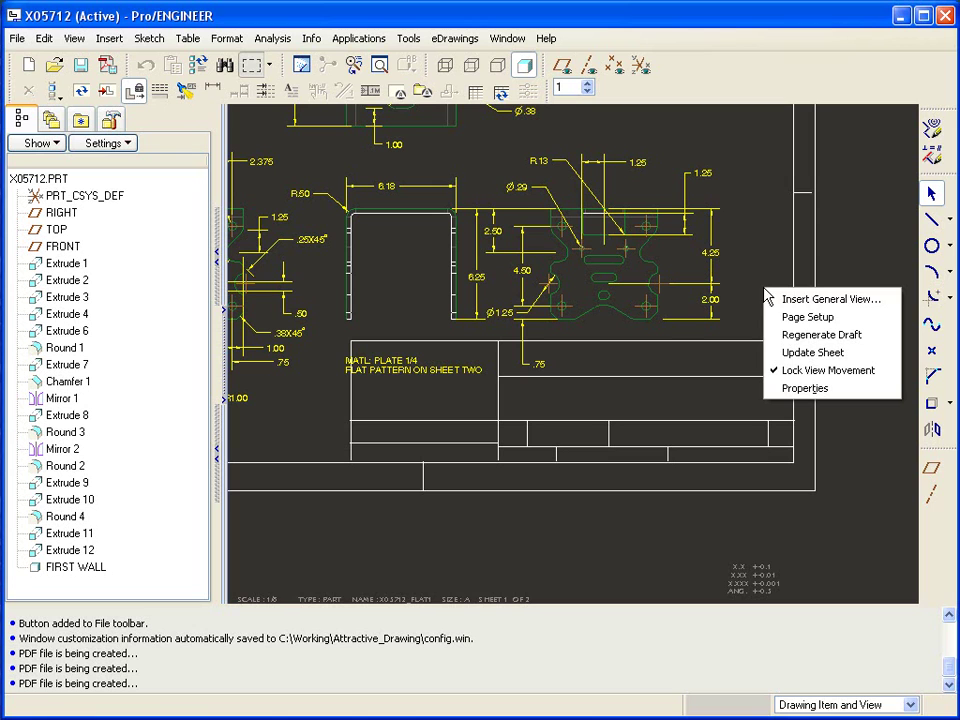
pyautogui.click(815, 318)
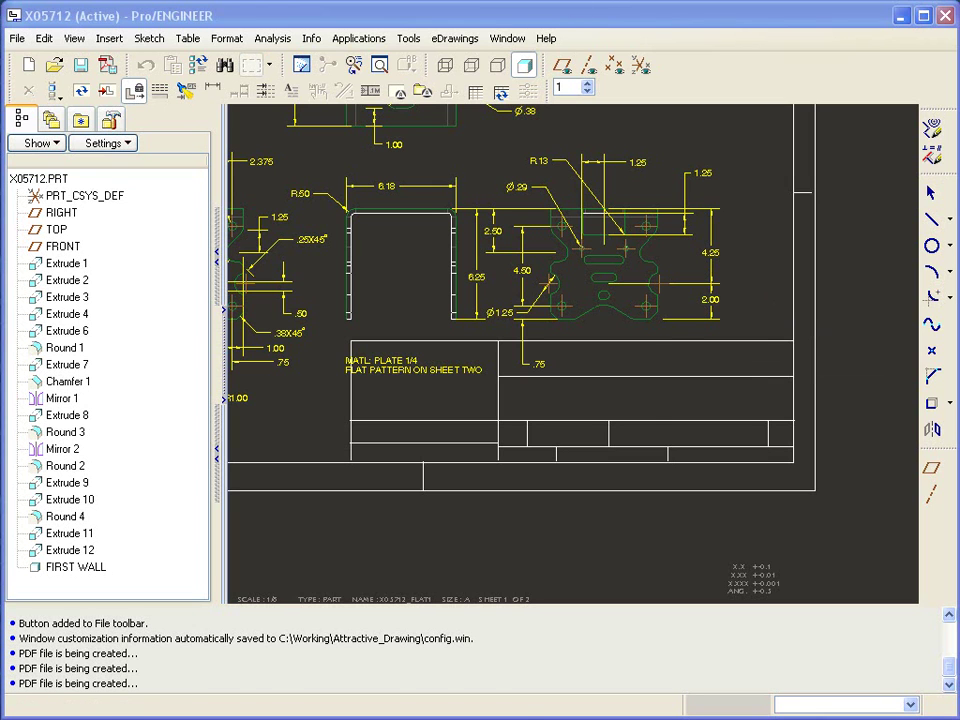
pyautogui.click(430, 261)
pyautogui.click(457, 261)
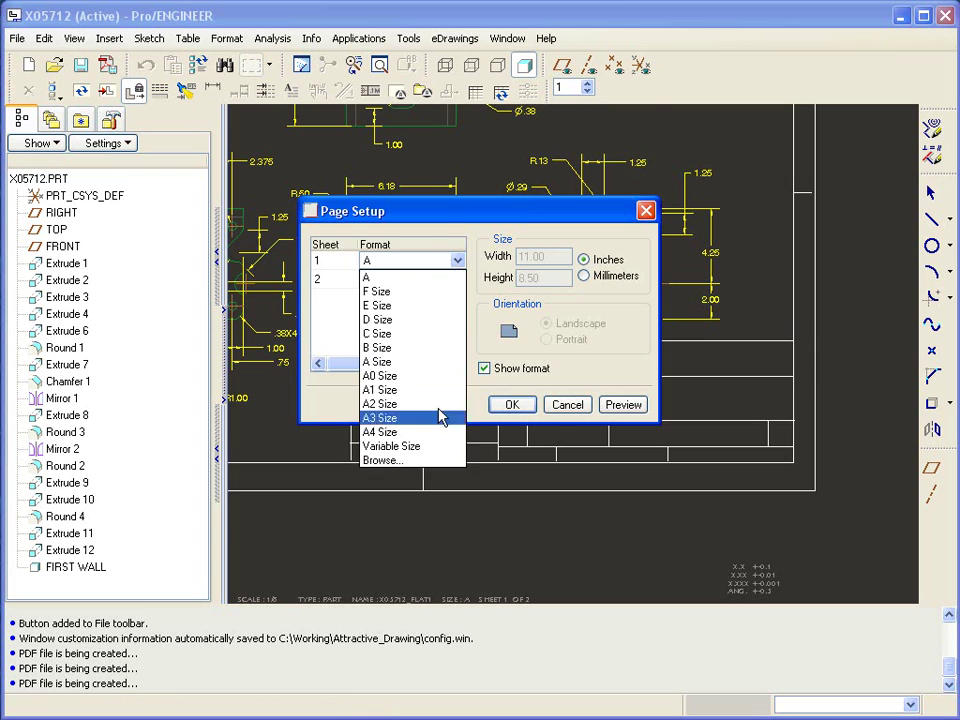
pyautogui.click(435, 458)
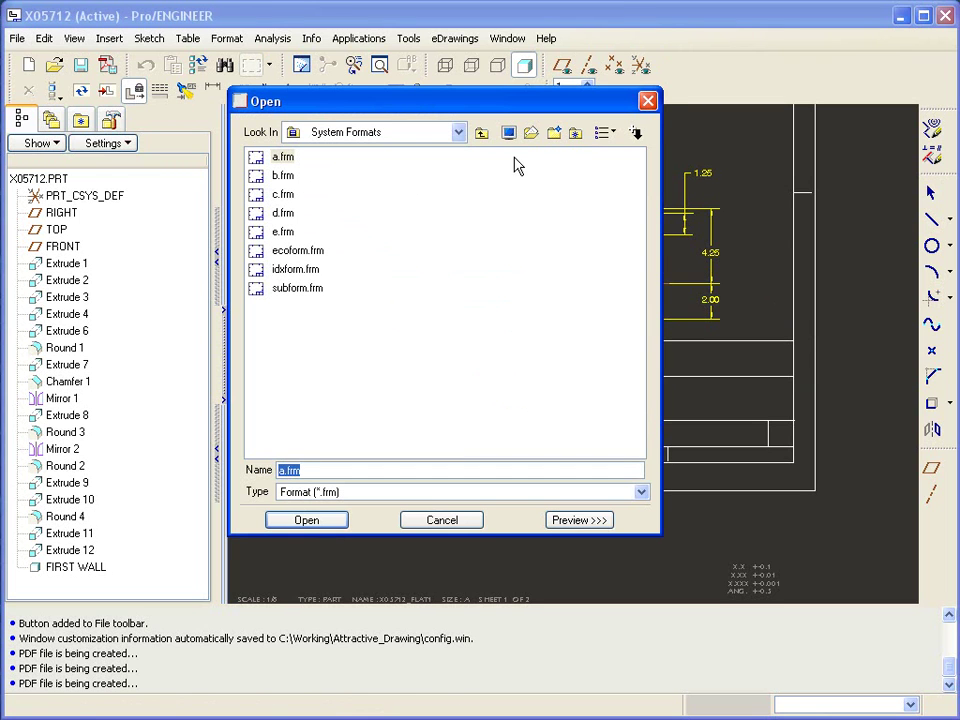
pyautogui.click(553, 133)
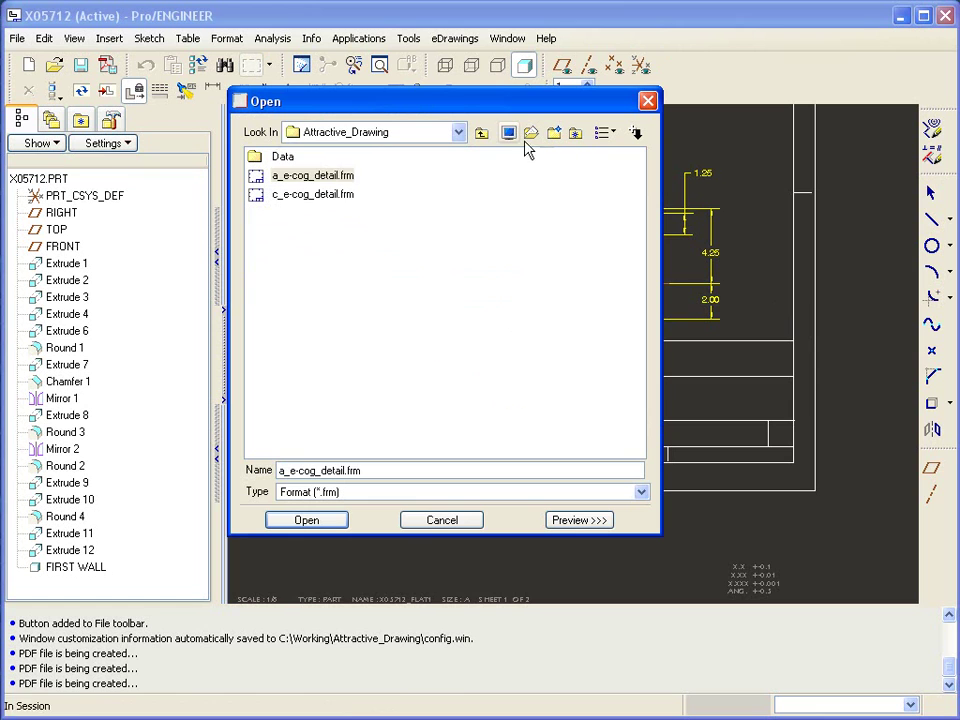
pyautogui.doubleClick(297, 178)
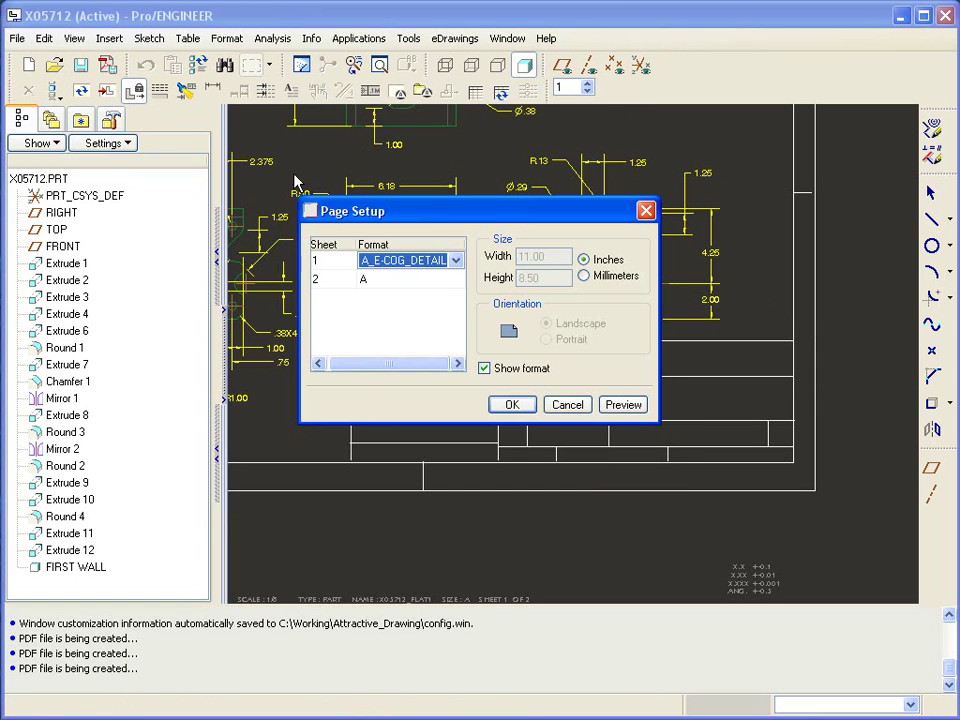
# Step: Set sheet 2 to A_E-COG_DETAIL as well, apply both formats, and bring up PDF export
pyautogui.click(403, 280)
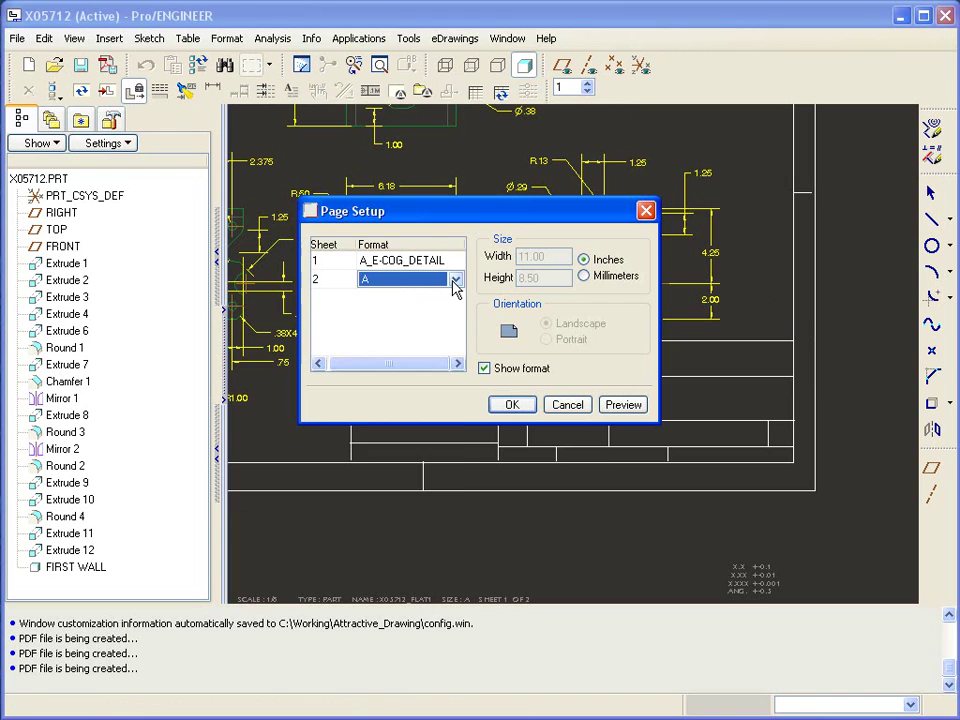
pyautogui.click(454, 280)
pyautogui.click(437, 311)
pyautogui.click(510, 405)
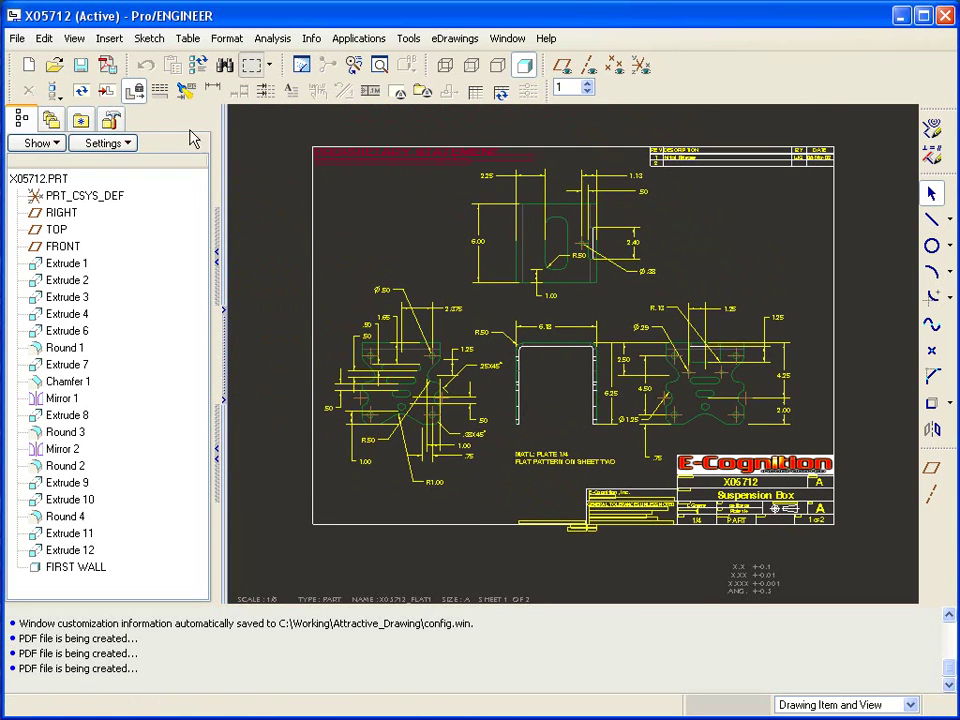
pyautogui.click(106, 66)
# Step: Export the x05712 drawing to PDF with Layers set to Visible Only
pyautogui.click(363, 178)
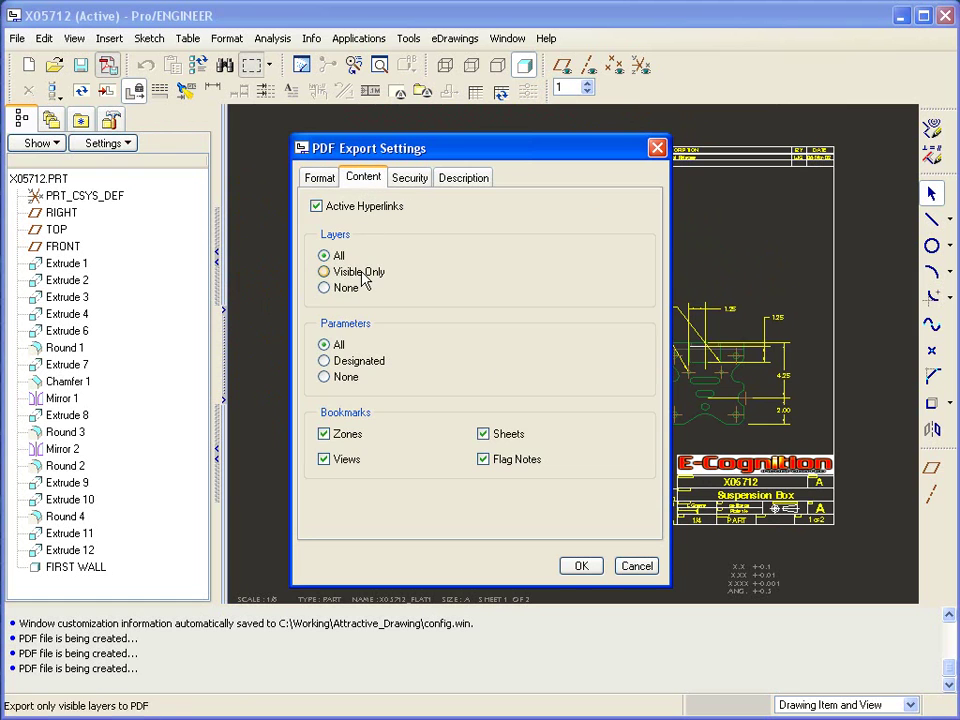
pyautogui.click(330, 272)
pyautogui.click(580, 566)
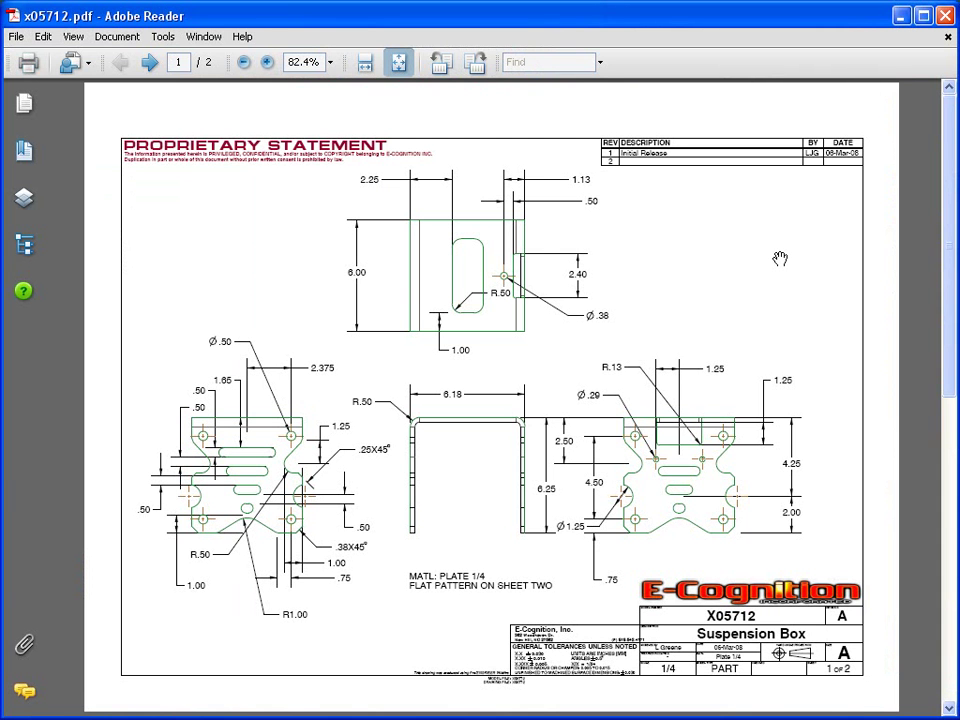
# Step: Inspect x05712.pdf at 200% over the lower views and E-Cognition title block, then zoom out
pyautogui.keyDown('ctrl'); pyautogui.scroll(5, 780, 259); pyautogui.keyUp('ctrl')
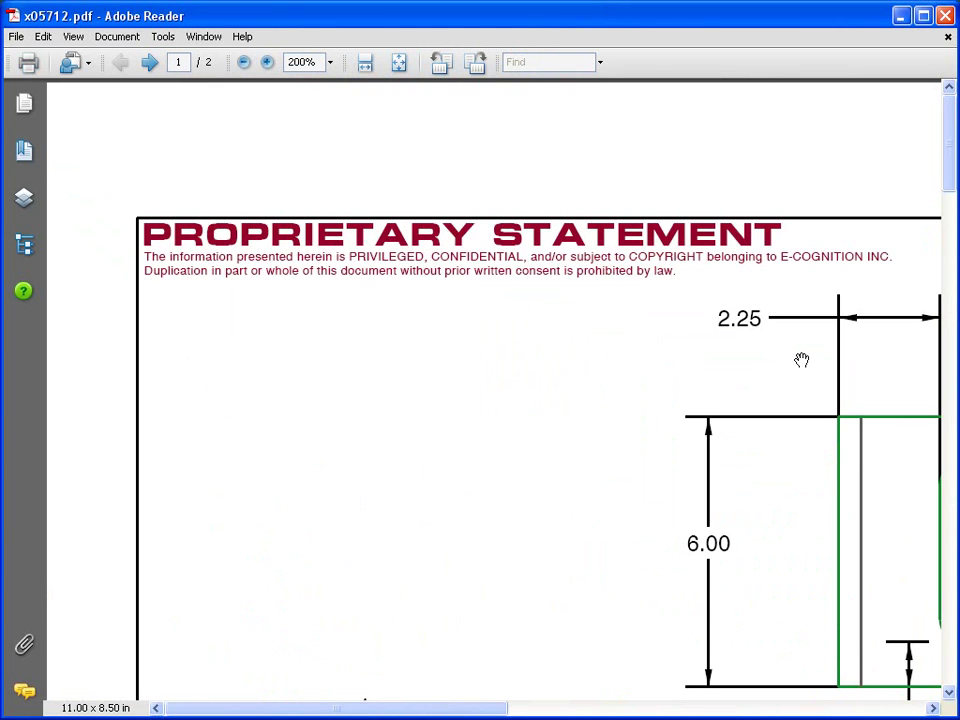
pyautogui.moveTo(869, 540); pyautogui.dragTo(491, 269)
pyautogui.moveTo(821, 480)
pyautogui.mouseDown()
pyautogui.moveTo(701, 420)
pyautogui.moveTo(507, 292)
pyautogui.mouseUp()
pyautogui.moveTo(802, 507); pyautogui.dragTo(519, 285)
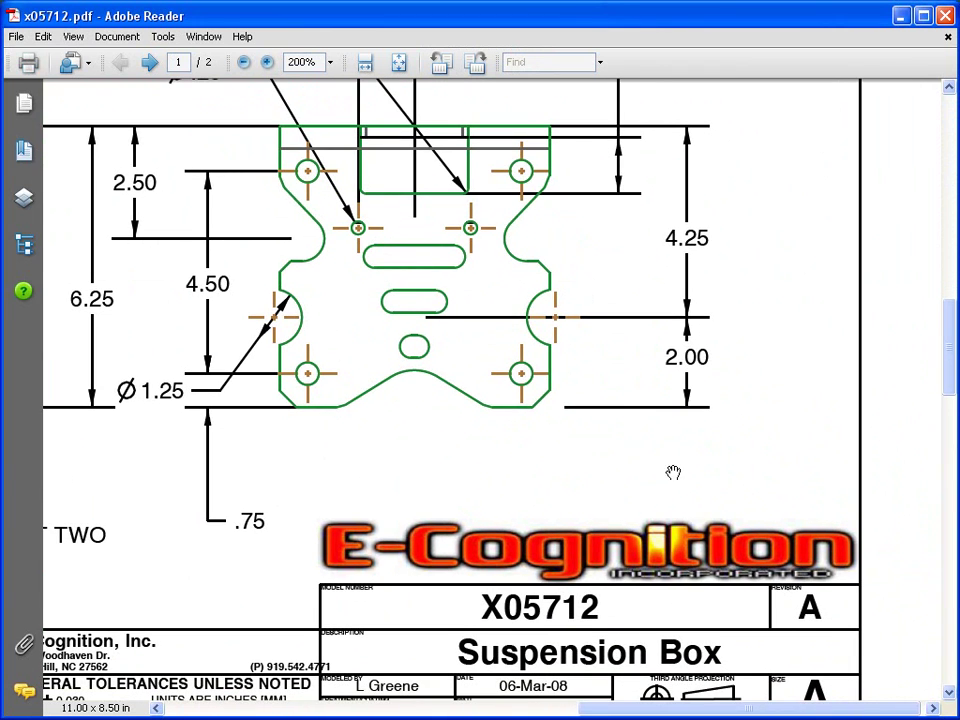
pyautogui.moveTo(673, 469)
pyautogui.mouseDown()
pyautogui.moveTo(698, 325)
pyautogui.moveTo(776, 271)
pyautogui.mouseUp()
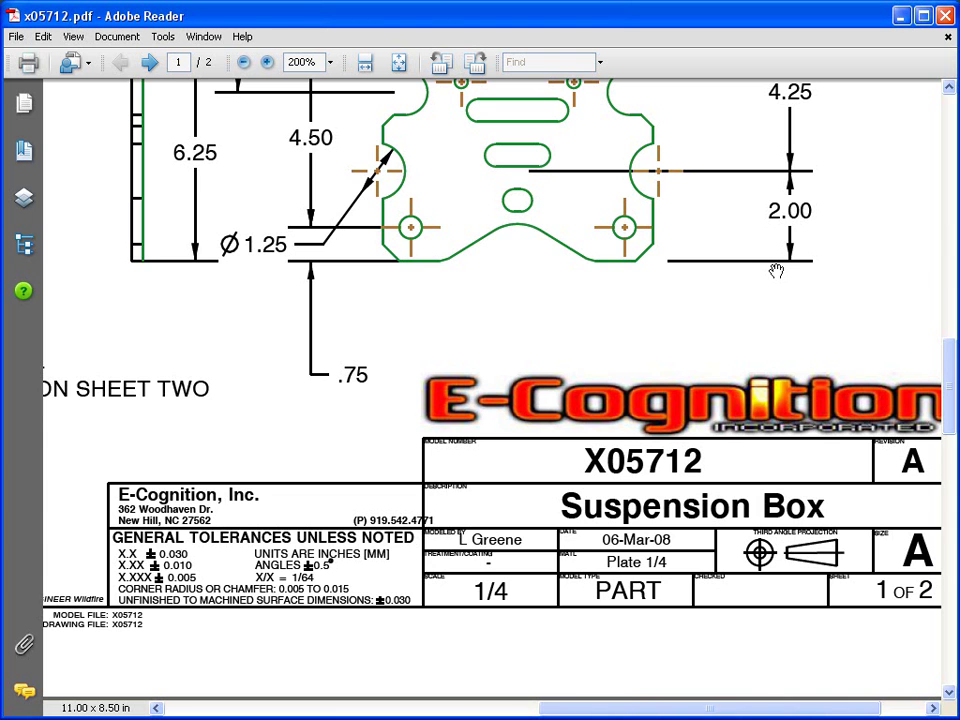
pyautogui.hotkey('ctrl', '-')
pyautogui.hotkey('ctrl', '-')
pyautogui.hotkey('ctrl', '-')
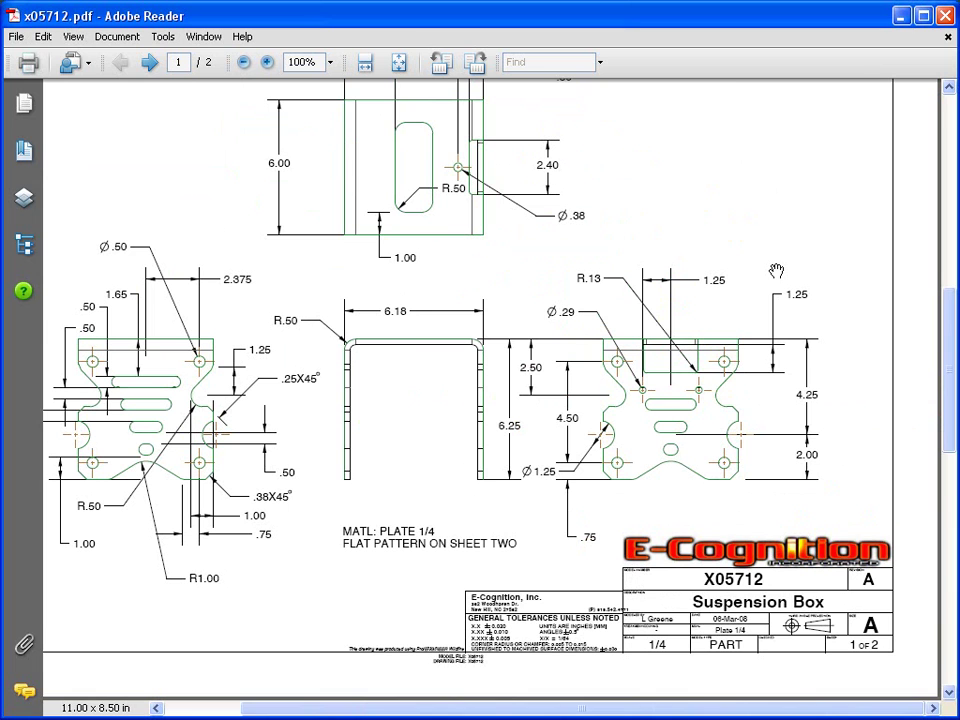
# Step: Back in Pro/ENGINEER, open switch.drw from the Data folder and fit the exploded switch sheet
pyautogui.hotkey('alt', 'Tab')
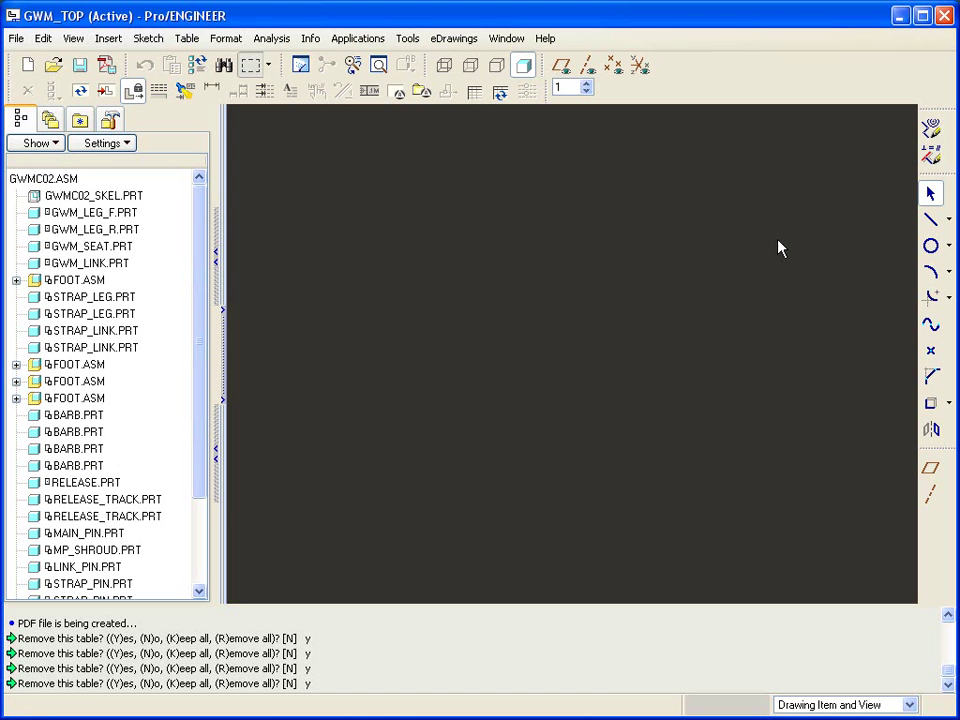
pyautogui.click(53, 67)
pyautogui.doubleClick(277, 157)
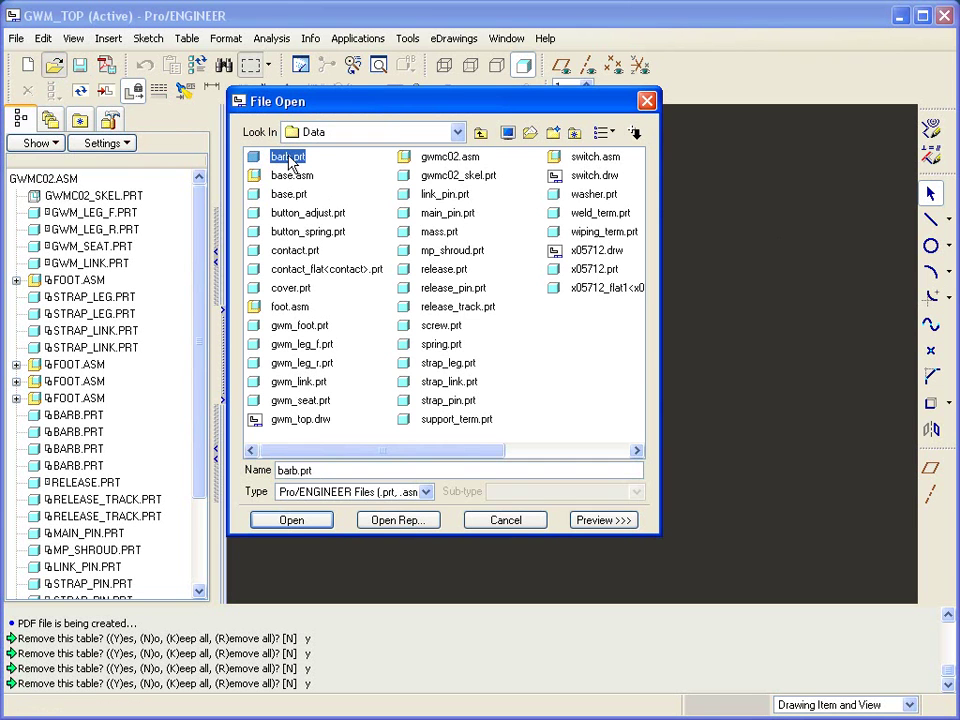
pyautogui.click(593, 176)
pyautogui.doubleClick(588, 178)
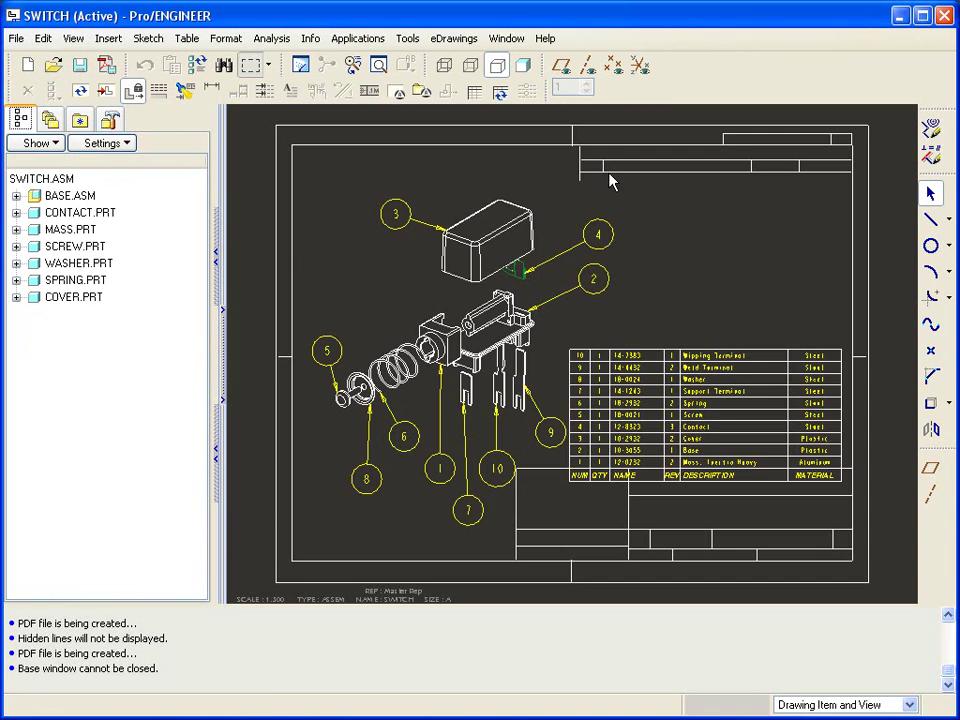
pyautogui.scroll(4, 611, 178)
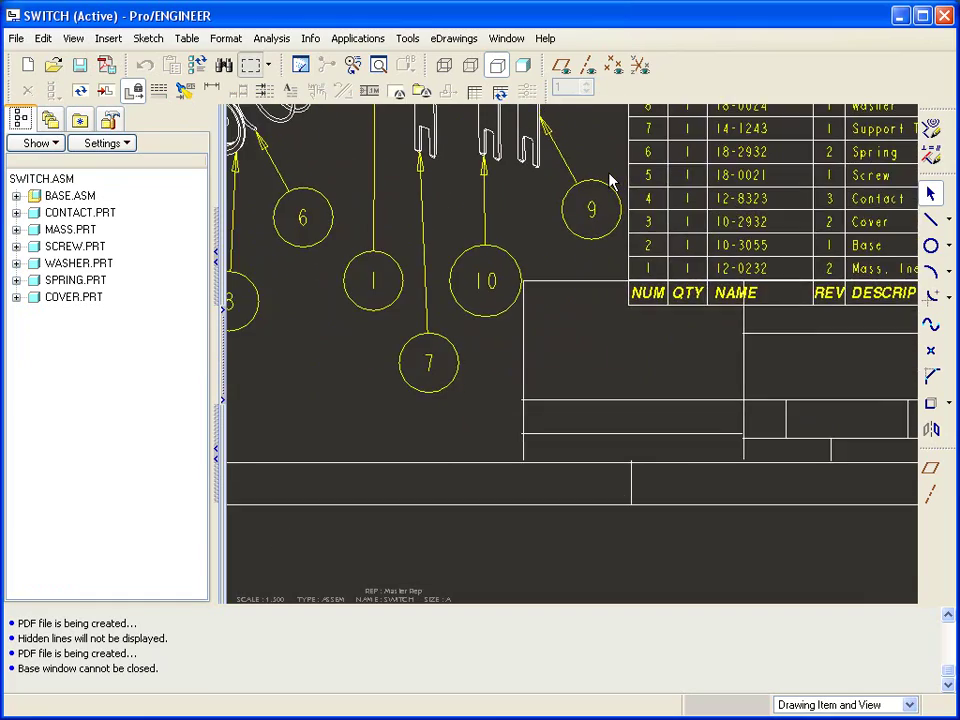
pyautogui.scroll(-5, 611, 180)
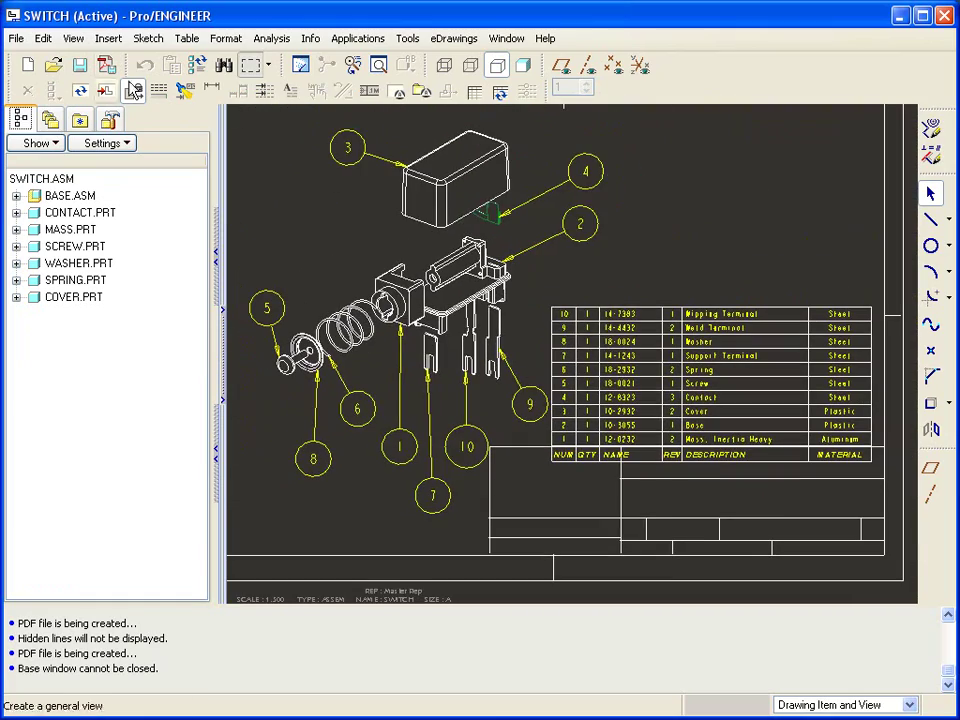
# Step: Export the switch drawing to PDF with Layers set to Visible Only
pyautogui.click(105, 64)
pyautogui.click(370, 178)
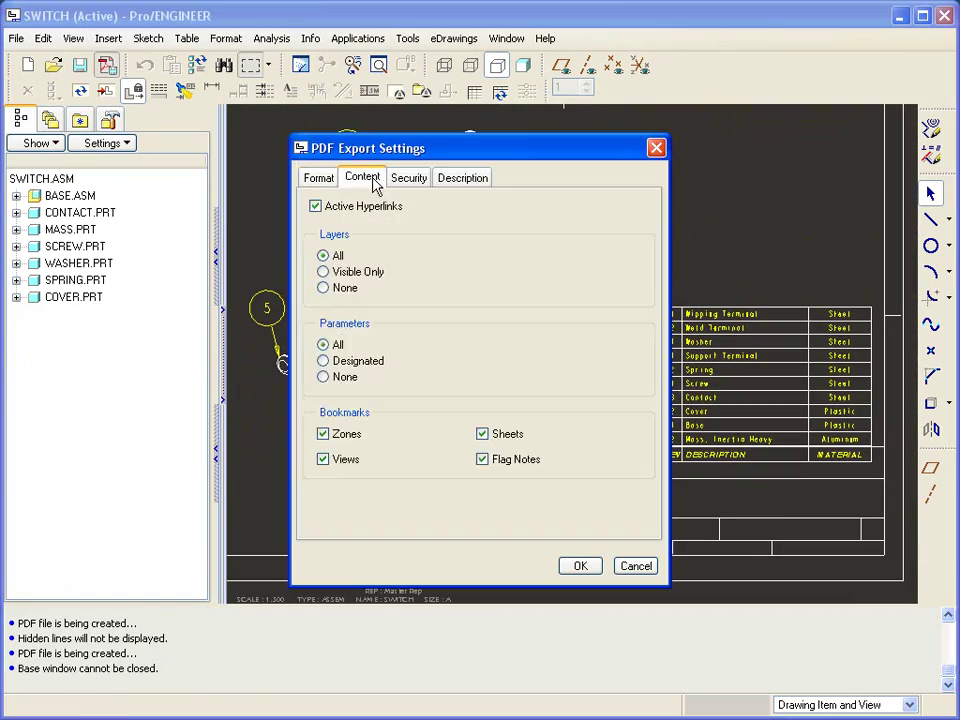
pyautogui.click(338, 272)
pyautogui.click(576, 566)
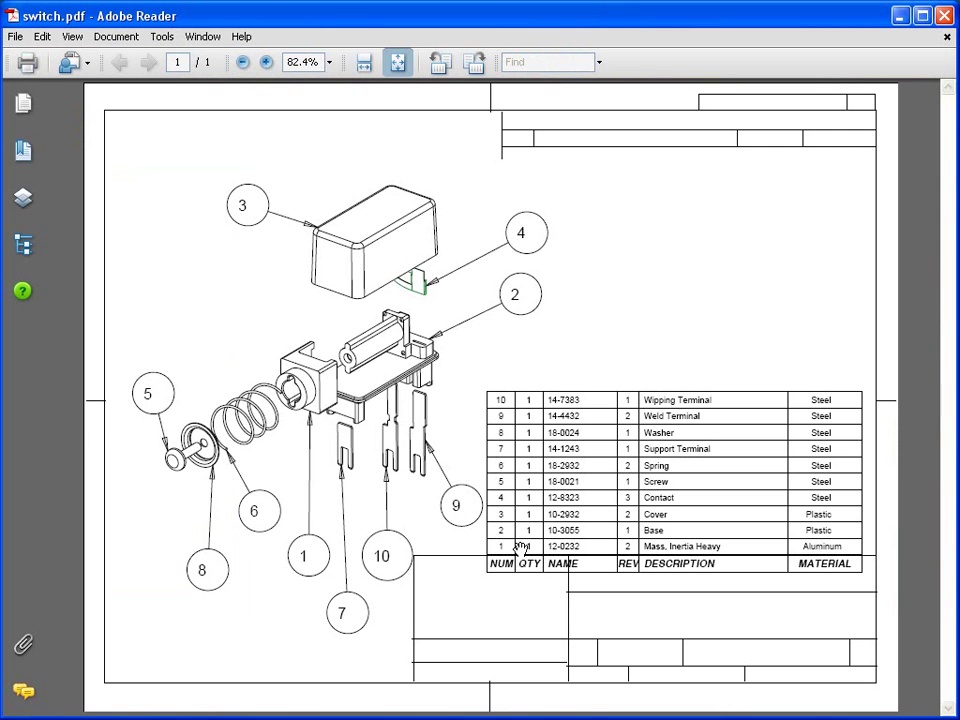
# Step: Review switch.pdf at 125%, panning to the parts list's MATERIAL column, then close Reader
pyautogui.keyDown('ctrl'); pyautogui.scroll(3, 523, 545); pyautogui.keyUp('ctrl')
pyautogui.moveTo(483, 445); pyautogui.dragTo(415, 103)
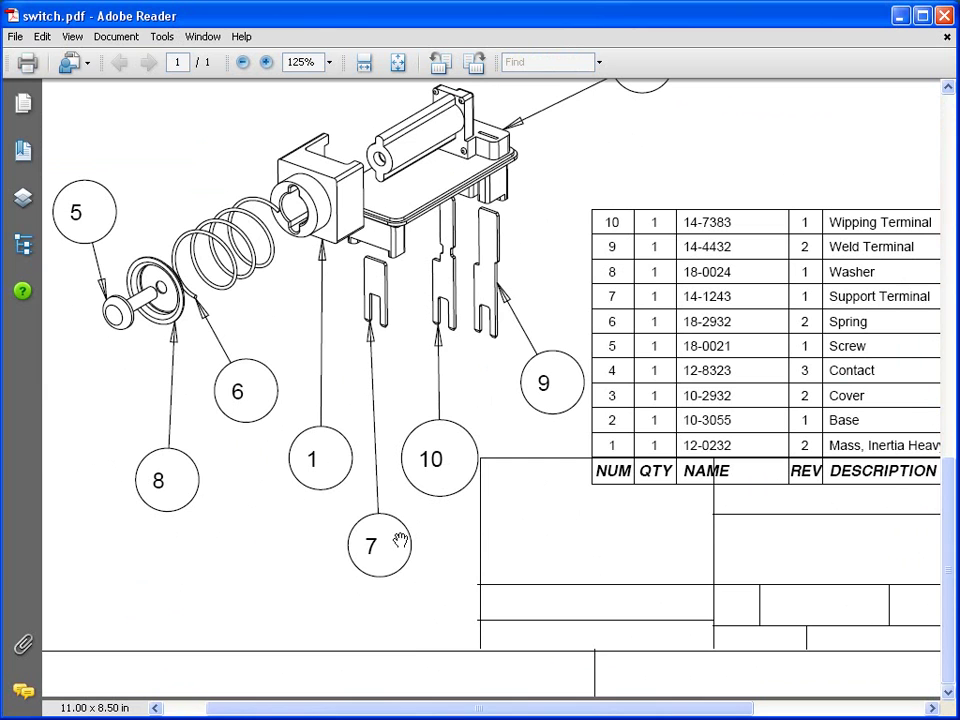
pyautogui.moveTo(607, 530); pyautogui.dragTo(351, 480)
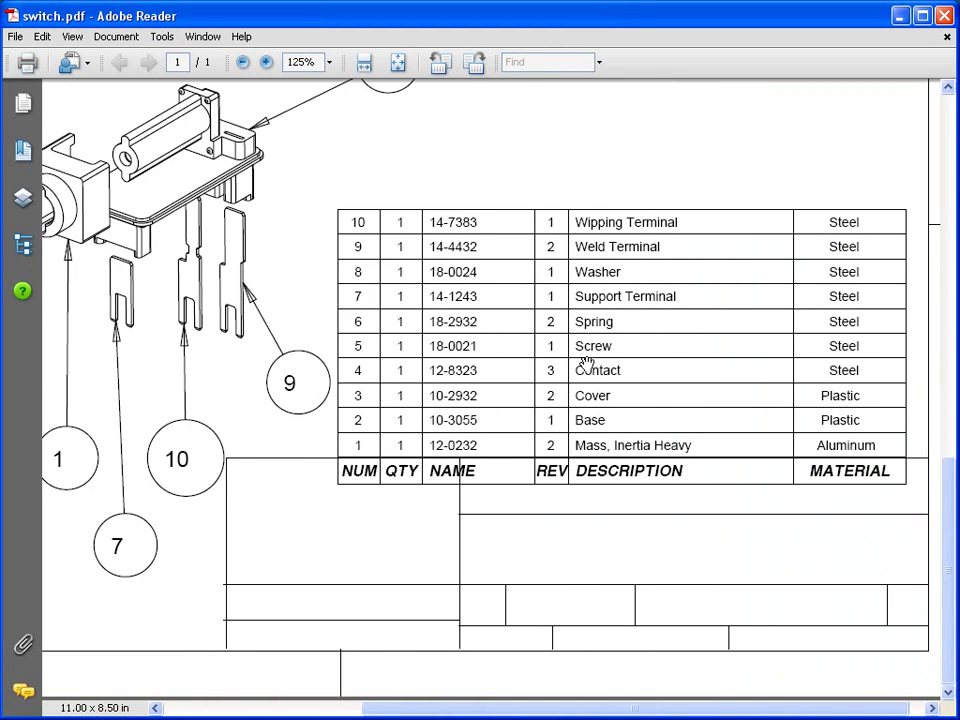
pyautogui.click(943, 16)
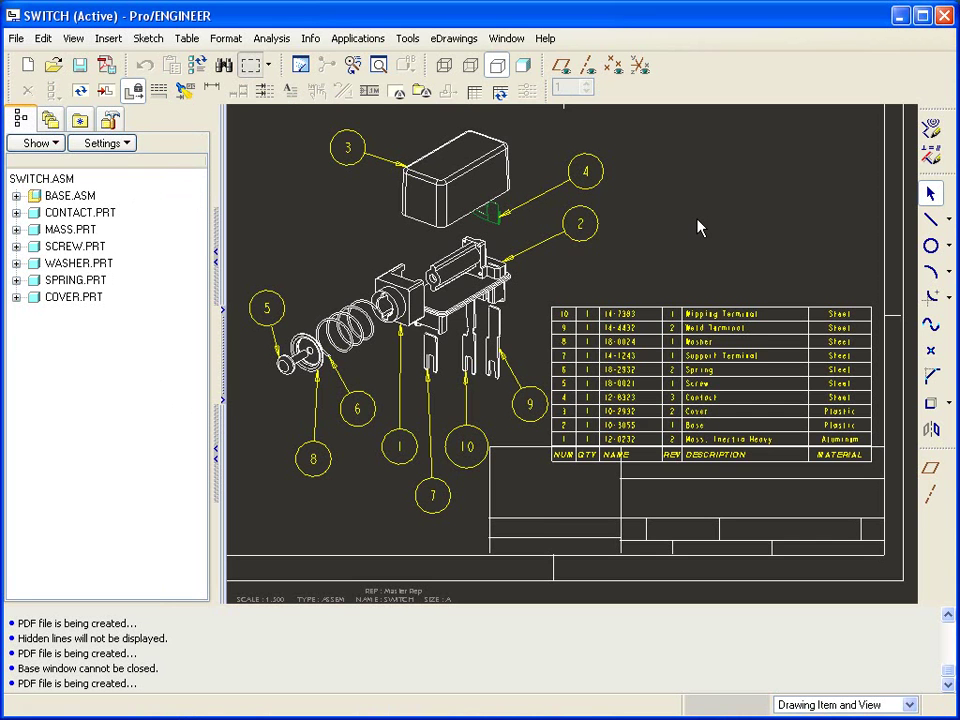
# Step: Load e-cog.dtl into the switch drawing's Drawing Options and apply it
pyautogui.rightClick(699, 228)
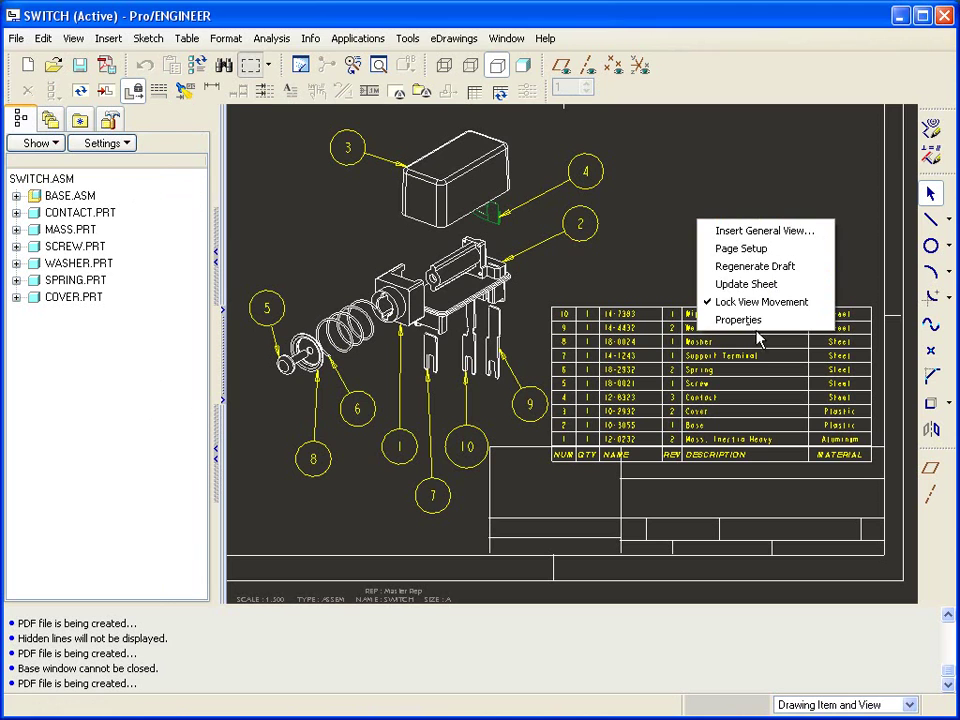
pyautogui.click(742, 320)
pyautogui.click(898, 110)
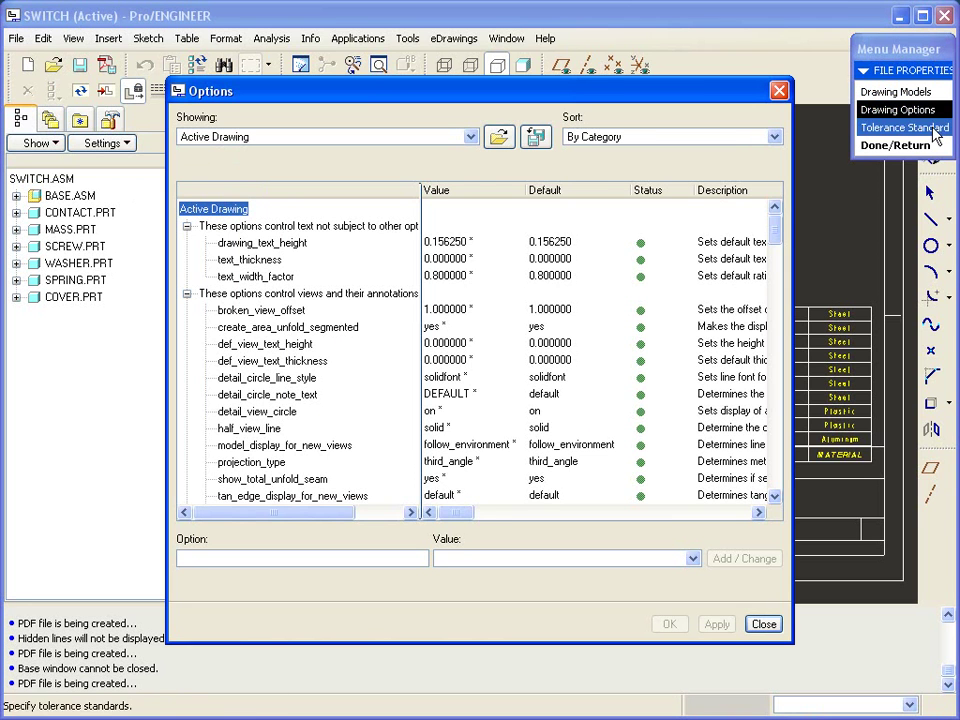
pyautogui.click(500, 140)
pyautogui.doubleClick(285, 203)
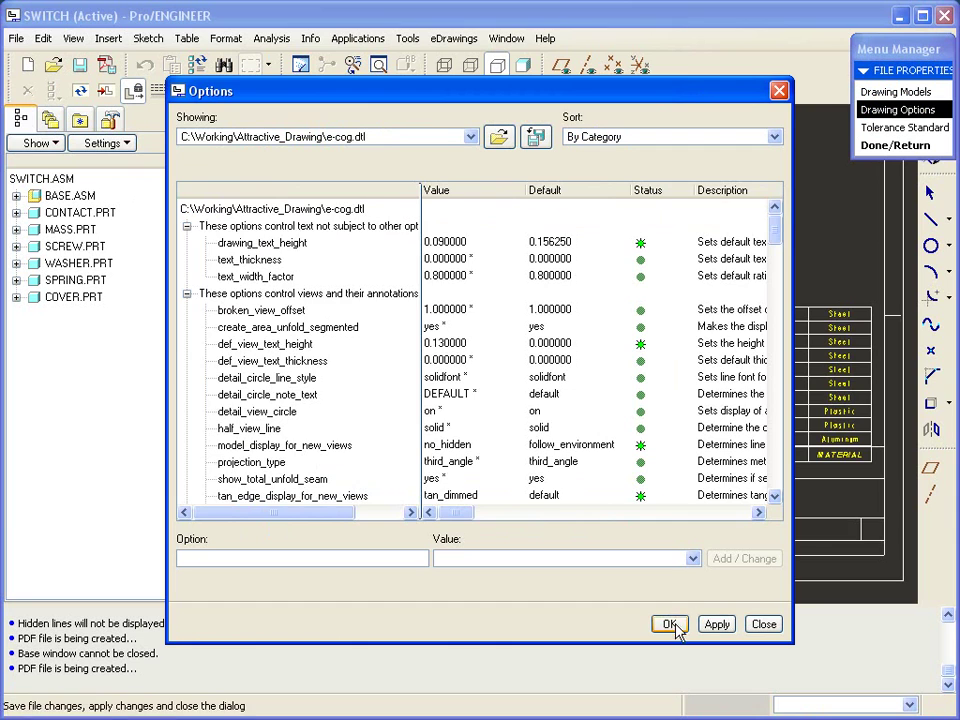
pyautogui.click(670, 622)
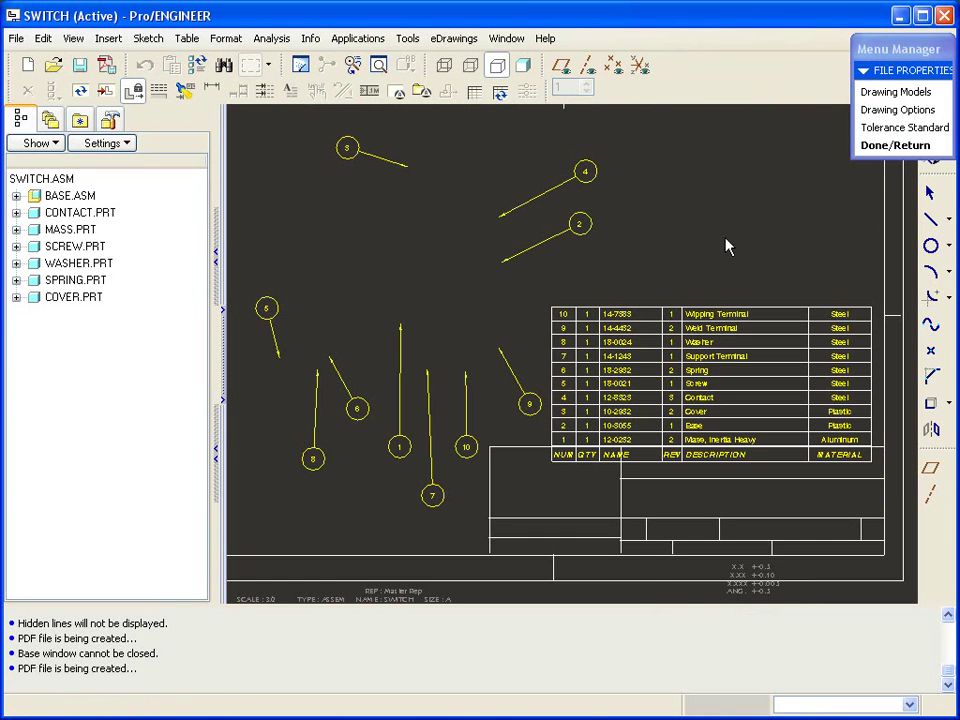
# Step: Give the switch drawing's sheet the a_e-cog_detail format from the working folder
pyautogui.rightClick(713, 206)
pyautogui.click(770, 223)
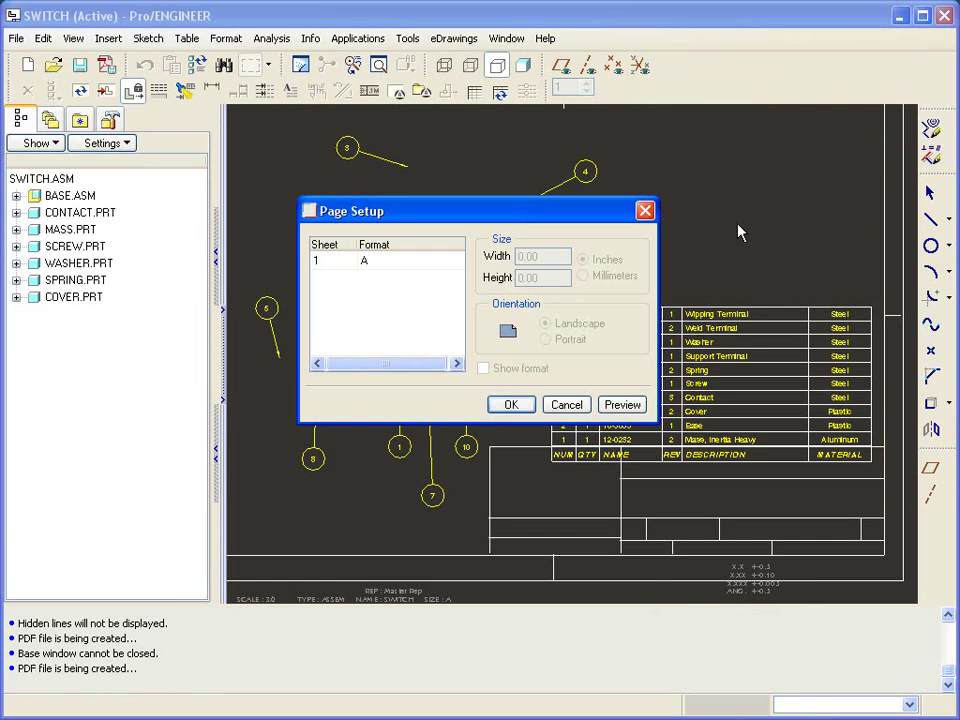
pyautogui.click(445, 261)
pyautogui.click(456, 261)
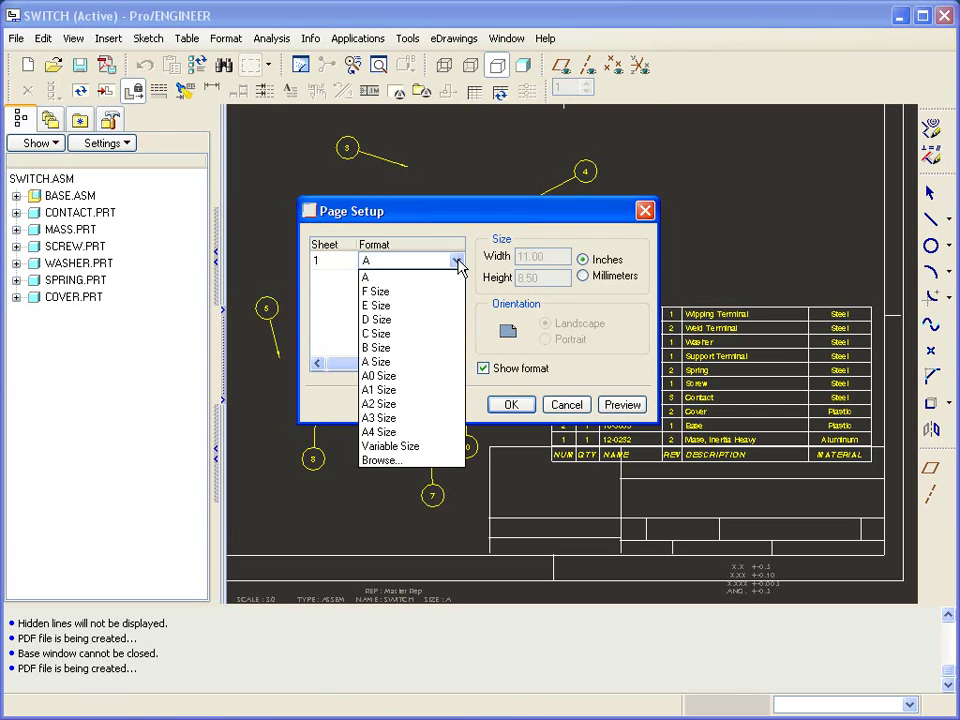
pyautogui.click(435, 466)
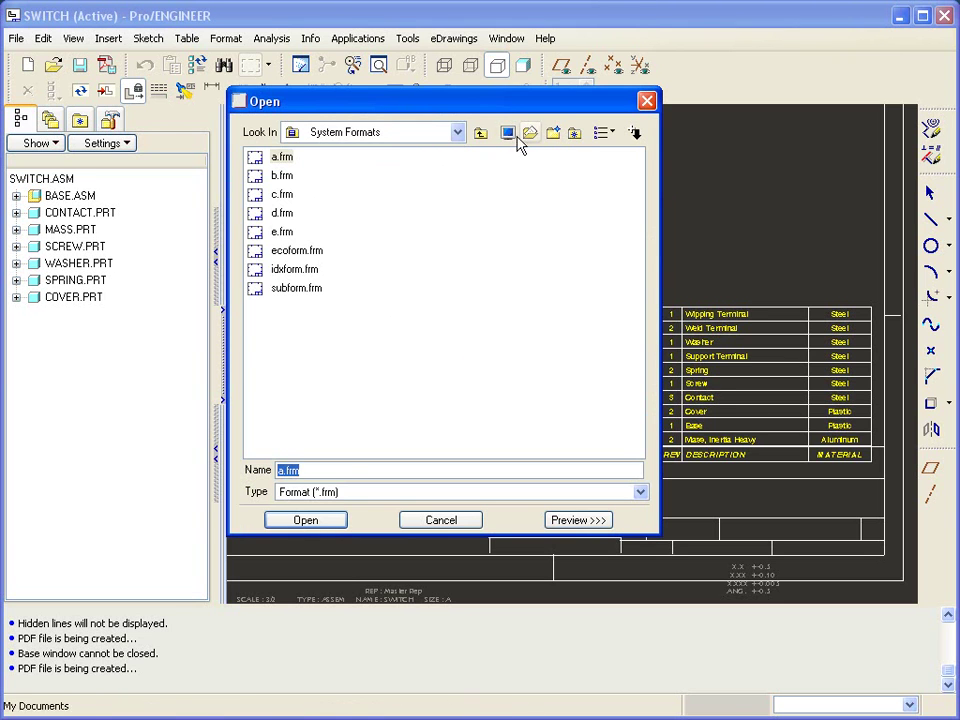
pyautogui.click(553, 135)
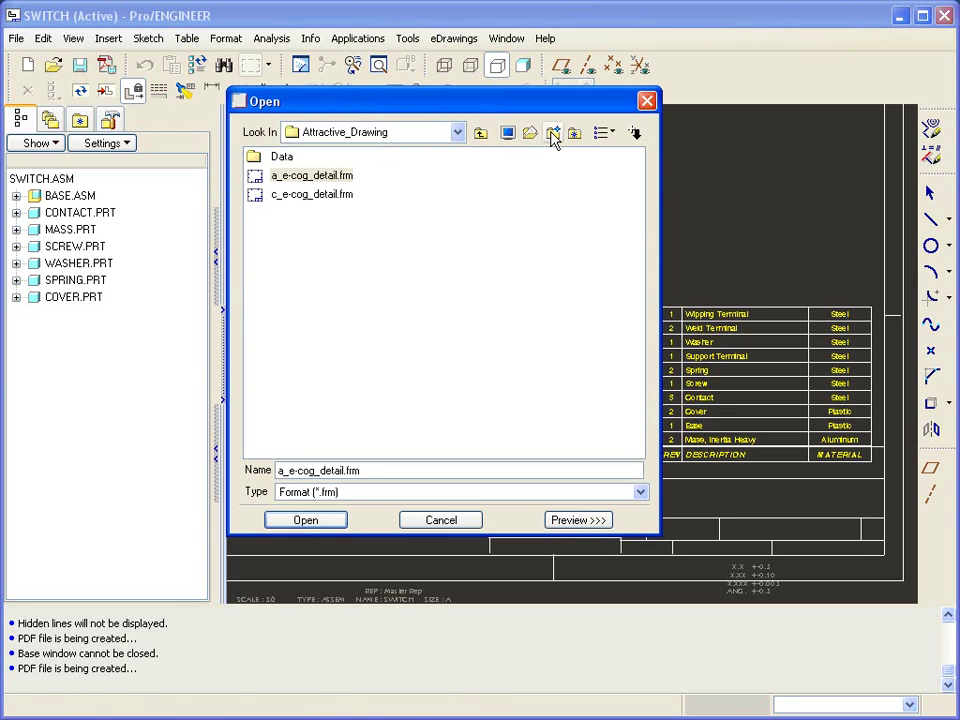
pyautogui.doubleClick(308, 178)
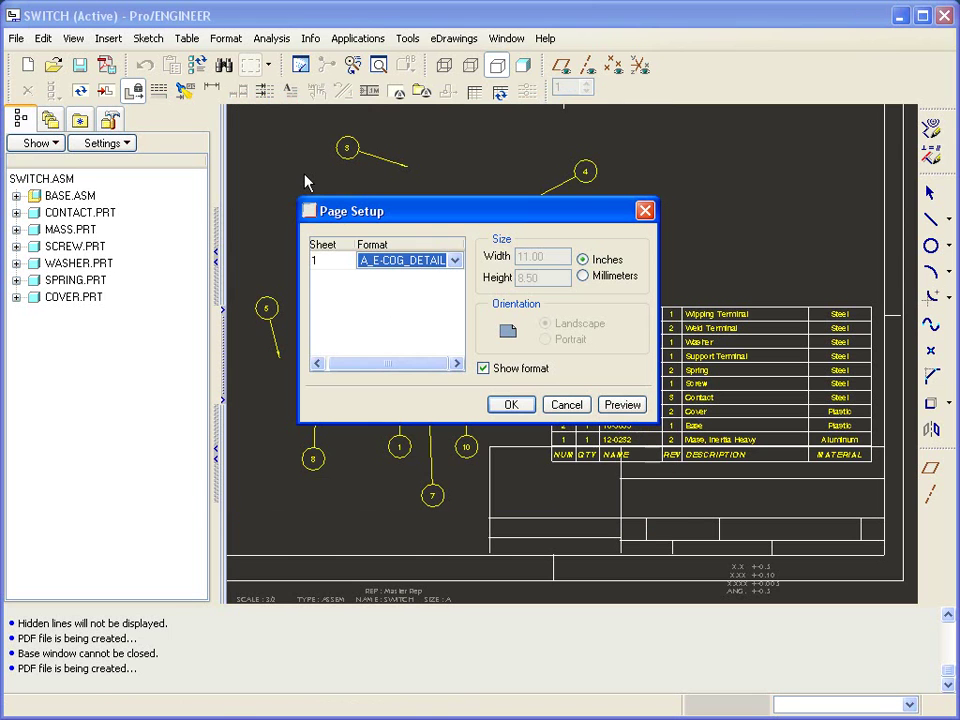
pyautogui.click(527, 402)
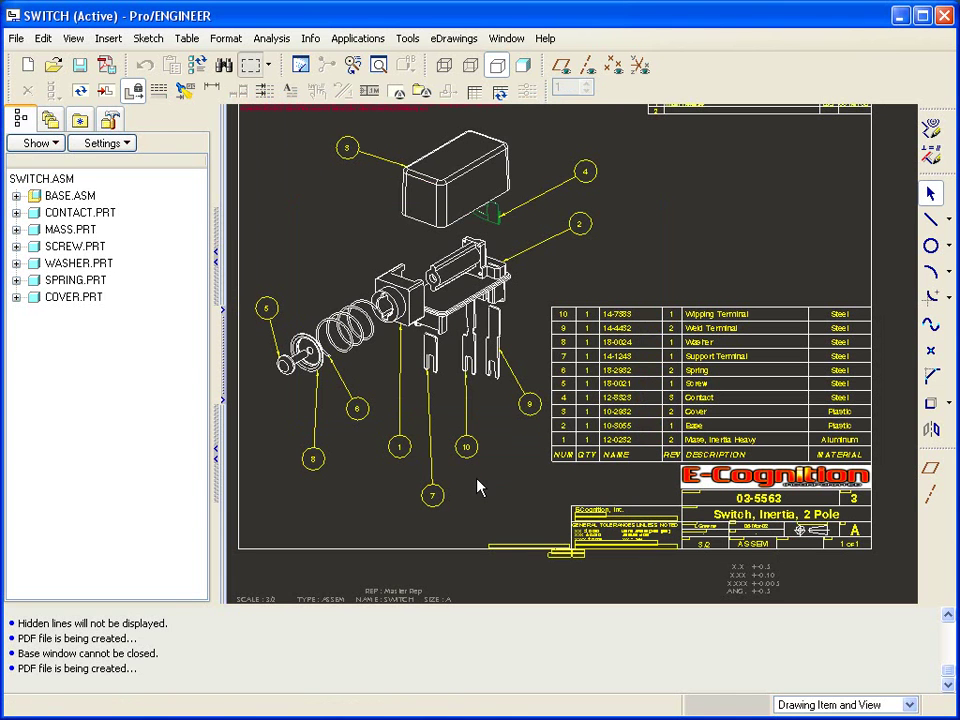
# Step: Set the PDF export content to include Visible Only layers
pyautogui.click(106, 65)
pyautogui.click(362, 179)
pyautogui.click(345, 272)
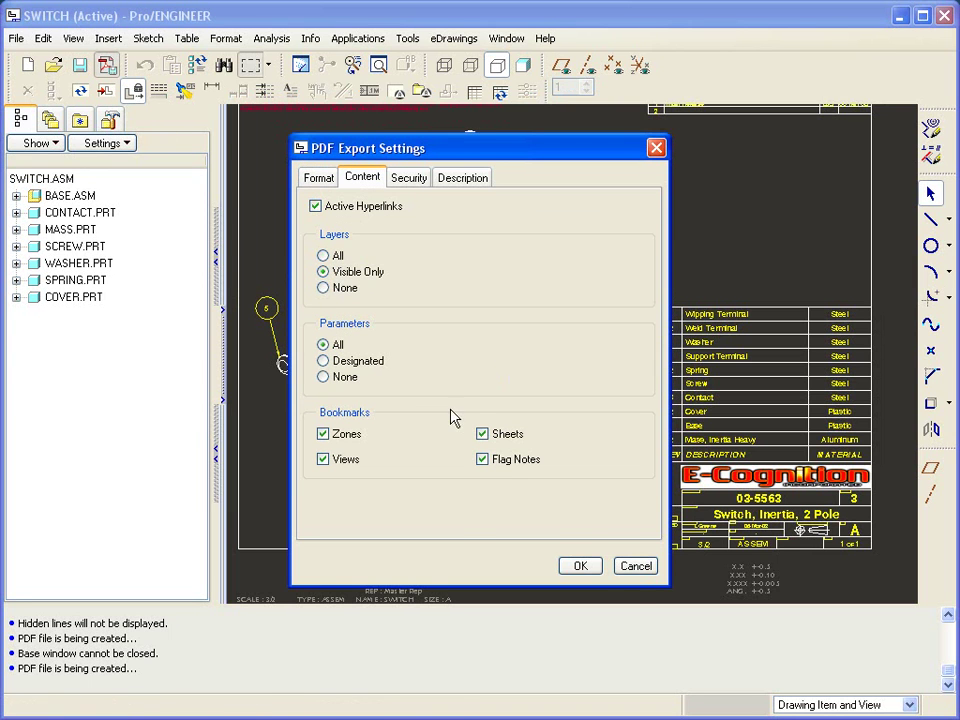
# Step: Create switch.pdf, inspect its balloons, parts table and title block at 125%, then close Reader
pyautogui.click(594, 566)
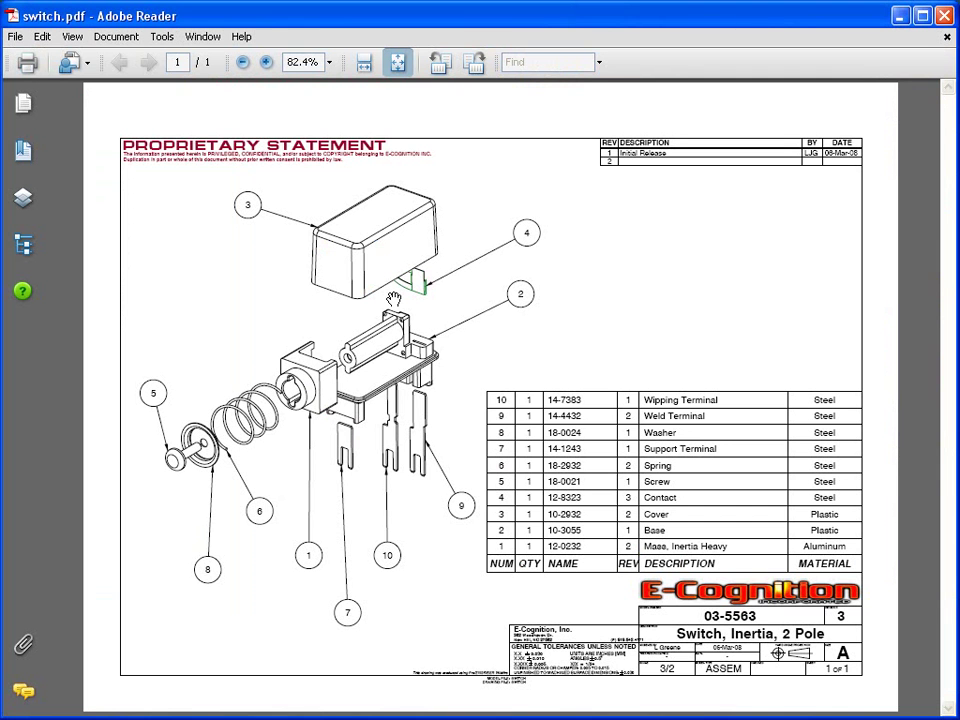
pyautogui.keyDown('ctrl'); pyautogui.scroll(3, 394, 298); pyautogui.keyUp('ctrl')
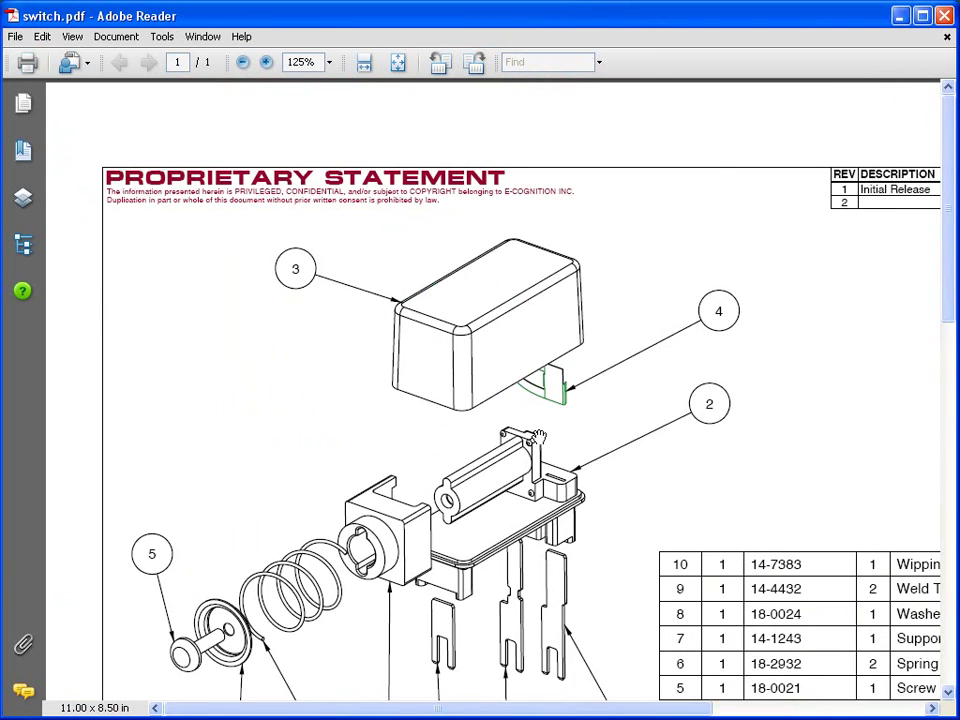
pyautogui.moveTo(537, 437)
pyautogui.mouseDown()
pyautogui.moveTo(398, 283)
pyautogui.moveTo(356, 257)
pyautogui.mouseUp()
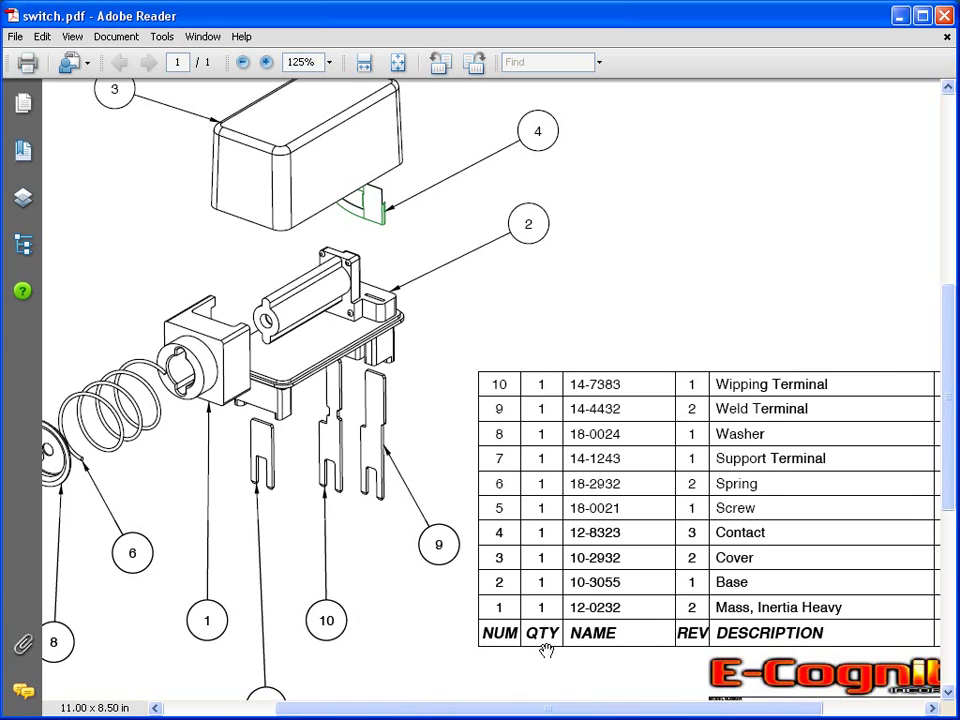
pyautogui.moveTo(546, 650)
pyautogui.mouseDown()
pyautogui.moveTo(481, 526)
pyautogui.moveTo(380, 487)
pyautogui.mouseUp()
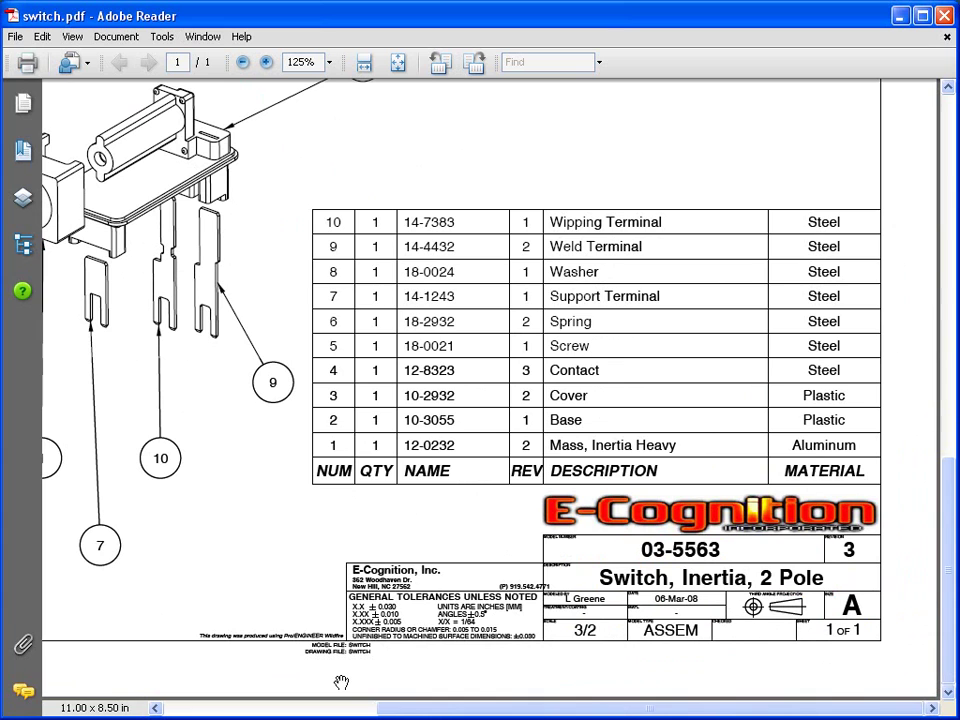
pyautogui.click(943, 15)
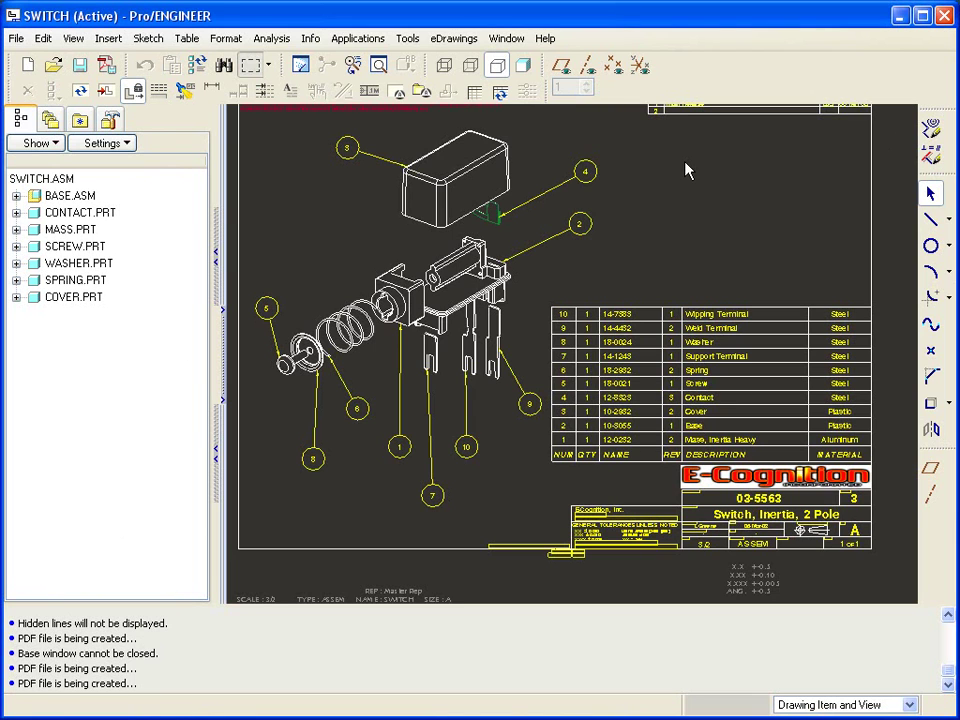
# Step: Start a detailed view from Insert > Drawing View and pick its center on the base part
pyautogui.scroll(4, 686, 170)
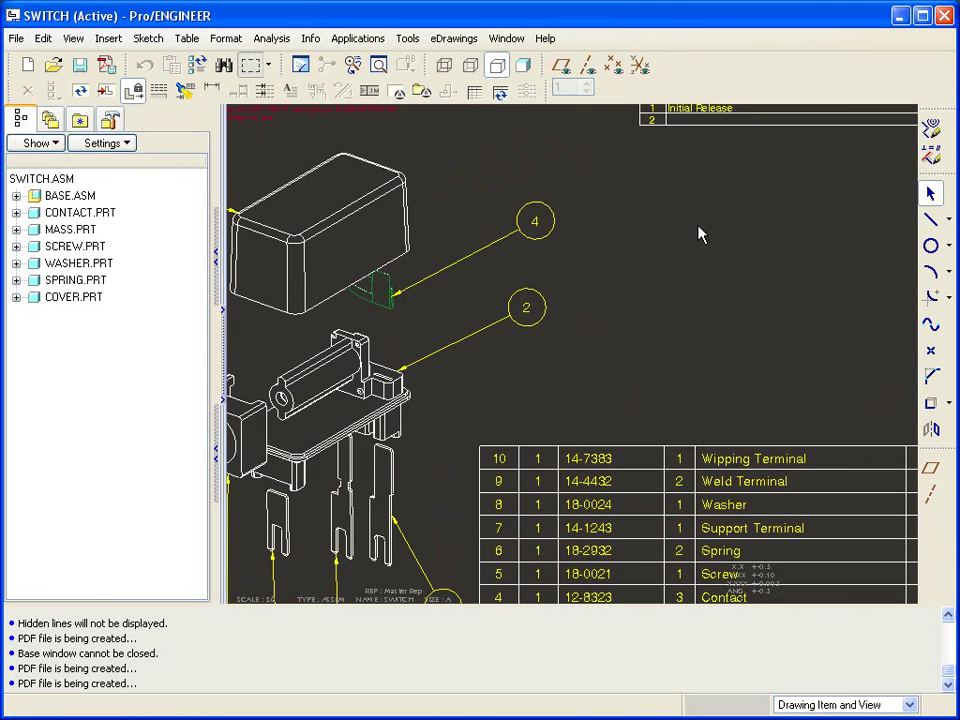
pyautogui.click(108, 38)
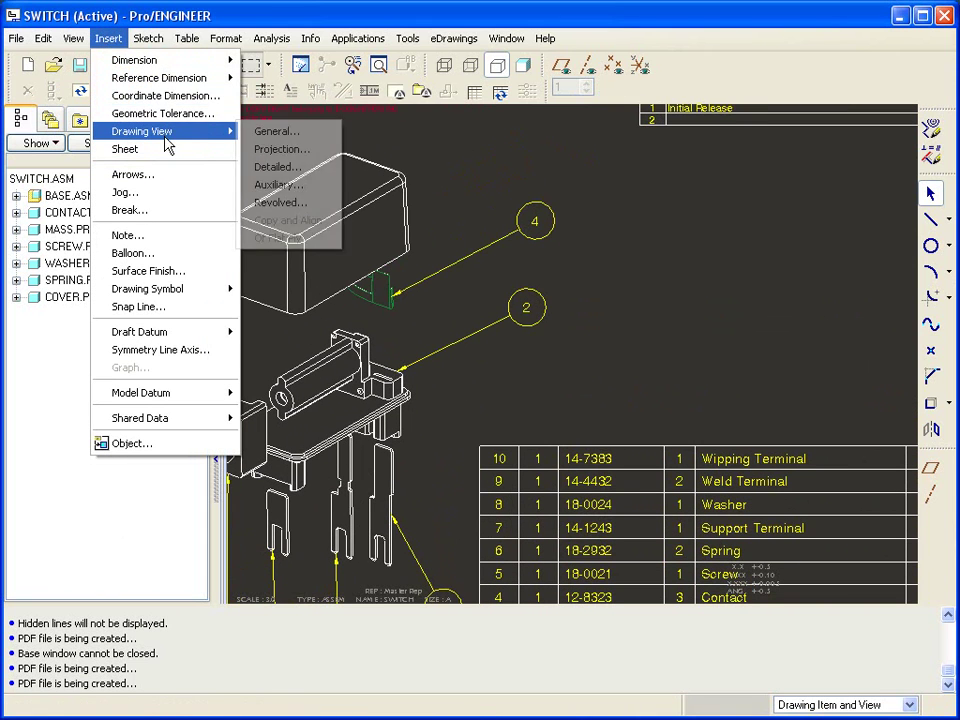
pyautogui.moveTo(224, 131)
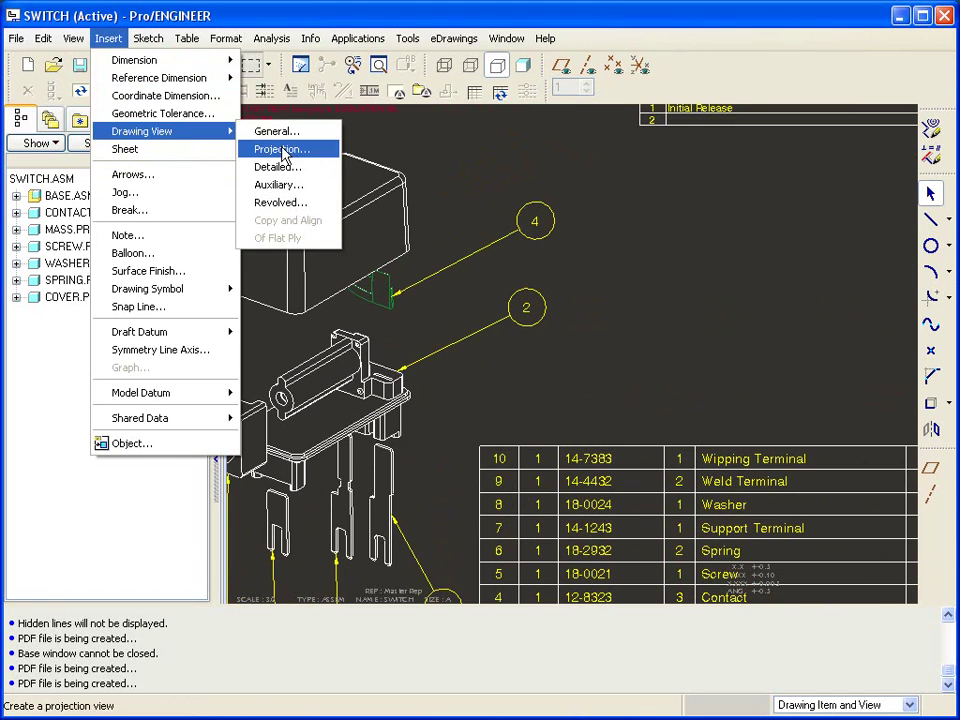
pyautogui.click(294, 168)
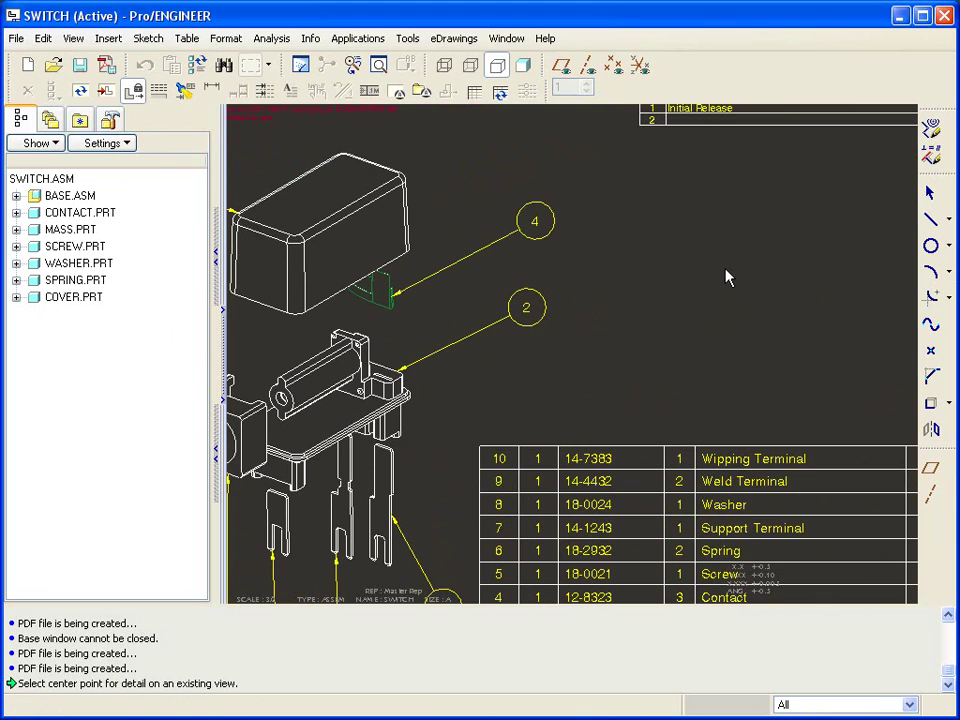
pyautogui.click(398, 390)
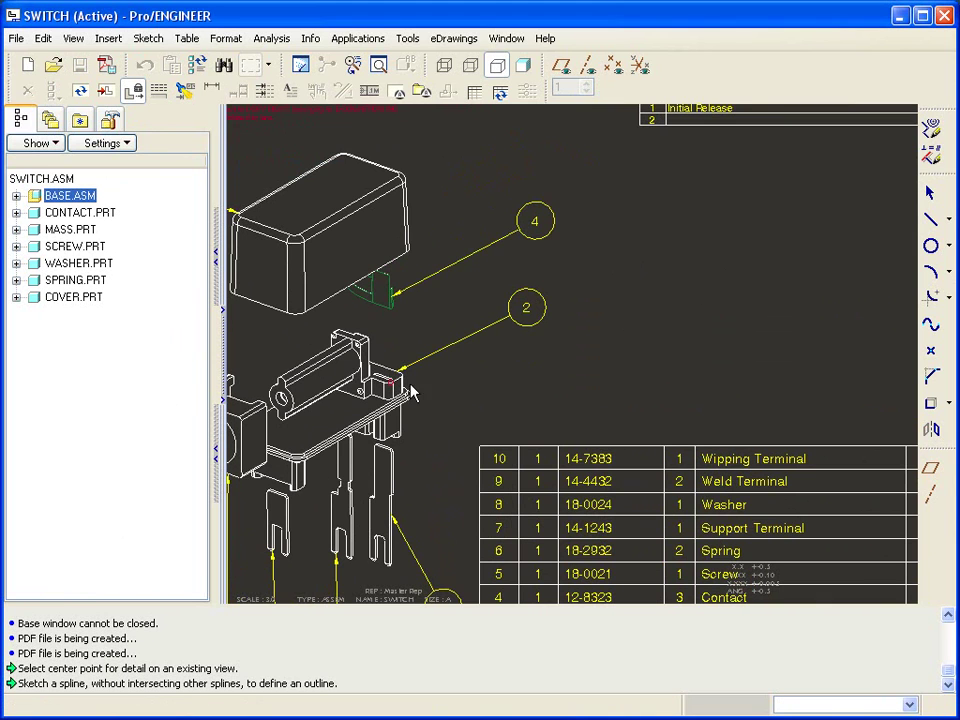
# Step: Sketch the spline boundary around the base and place DETAIL A at 3/1 to the right
pyautogui.click(362, 340)
pyautogui.click(333, 385)
pyautogui.click(400, 440)
pyautogui.click(470, 402)
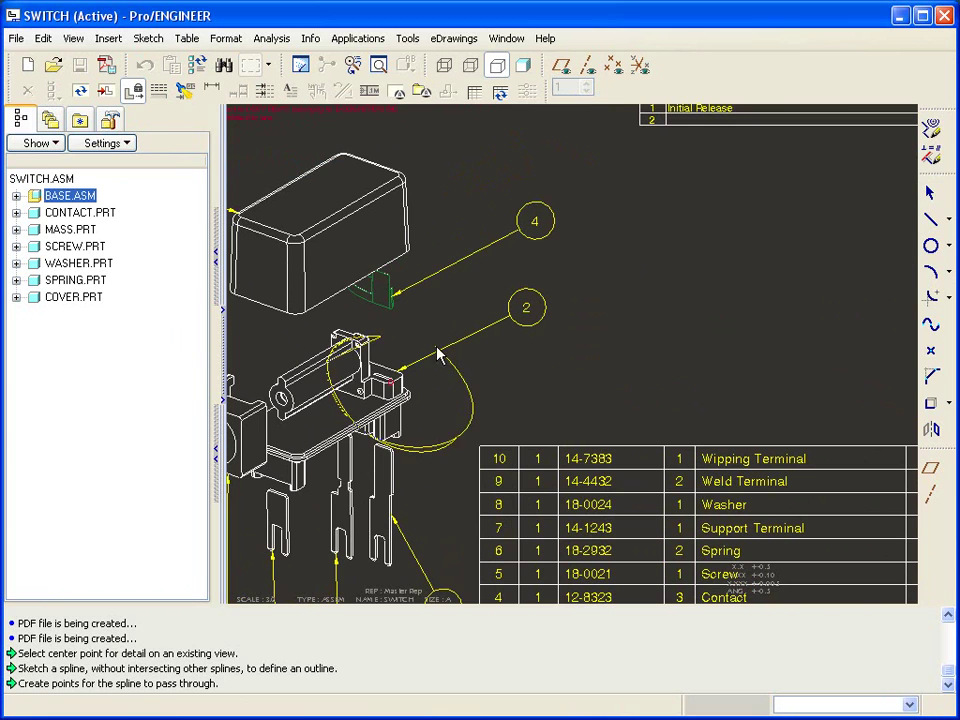
pyautogui.middleClick(421, 328)
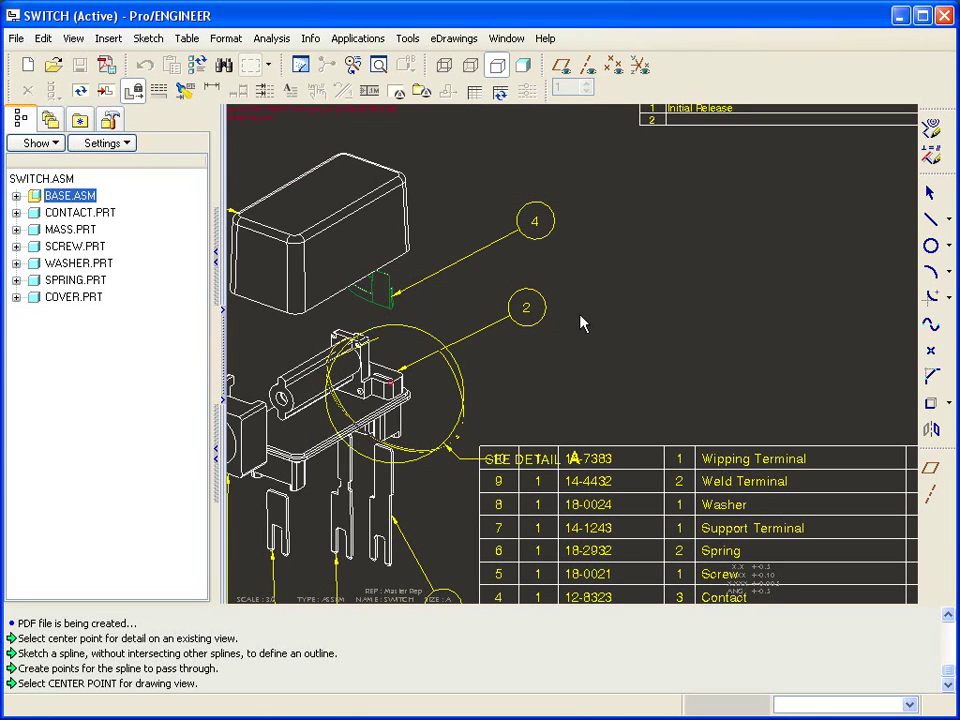
pyautogui.click(701, 284)
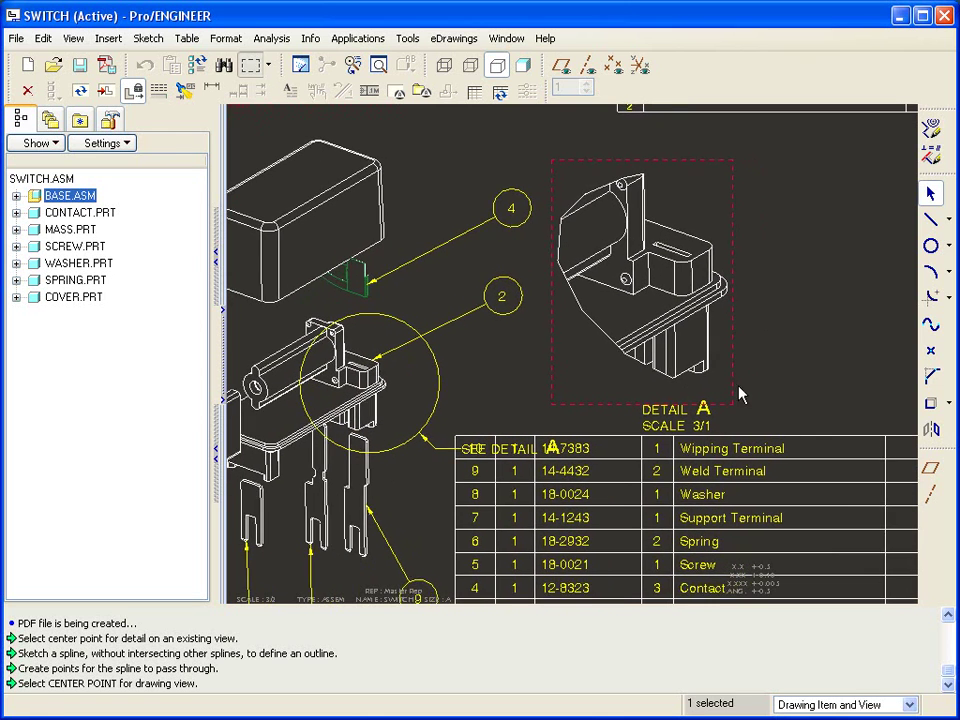
pyautogui.click(744, 372)
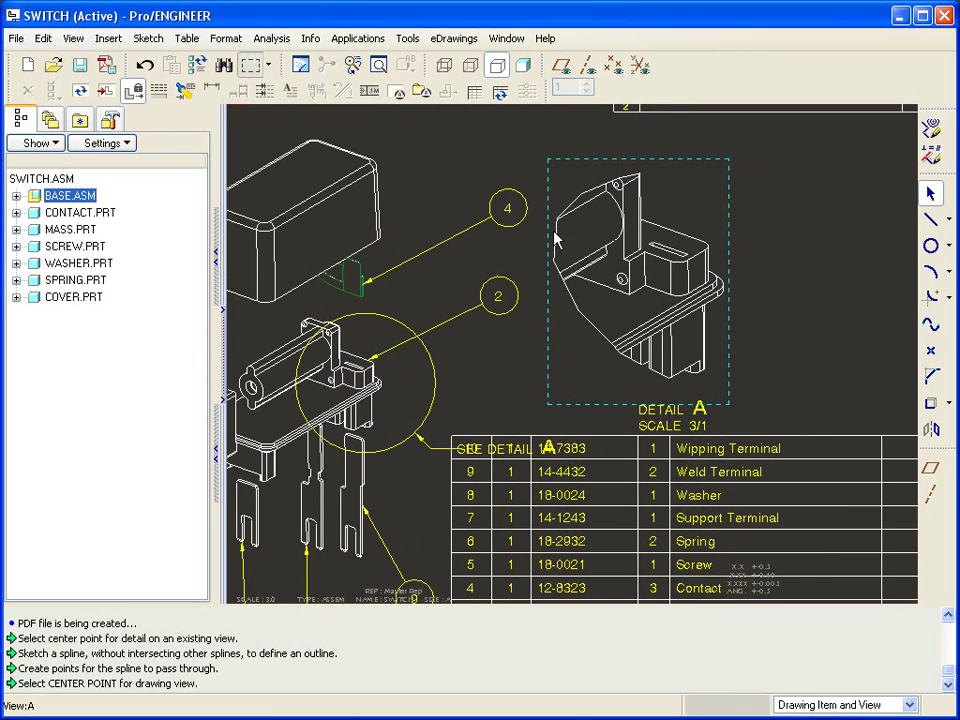
# Step: In Detail A's settings, replace the spline boundary with a new five-point outline around the base
pyautogui.doubleClick(704, 267)
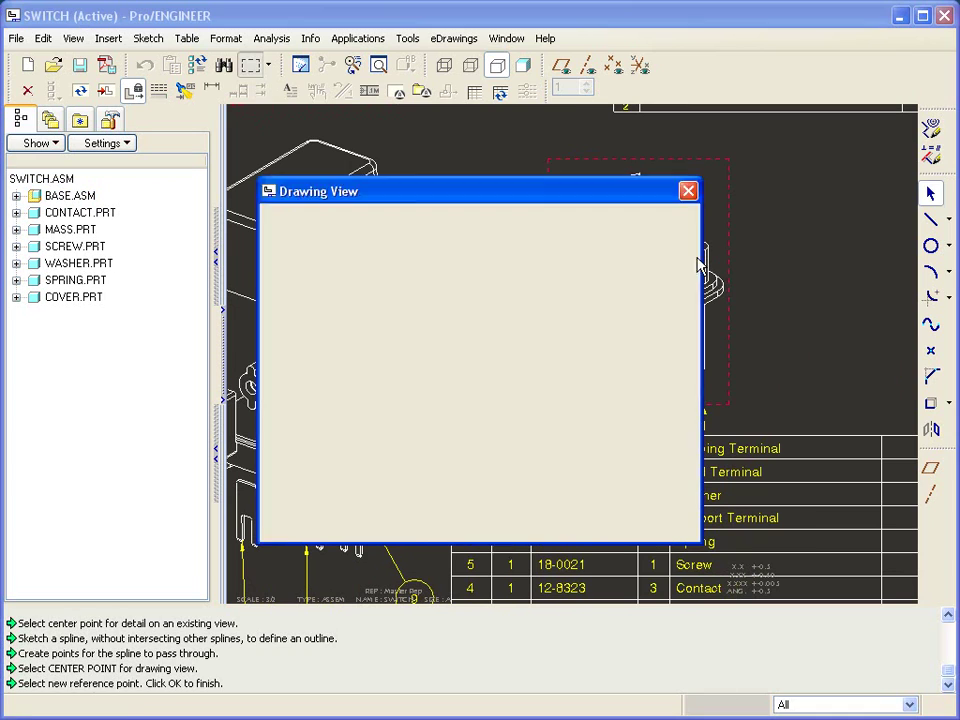
pyautogui.moveTo(593, 45); pyautogui.dragTo(737, 60)
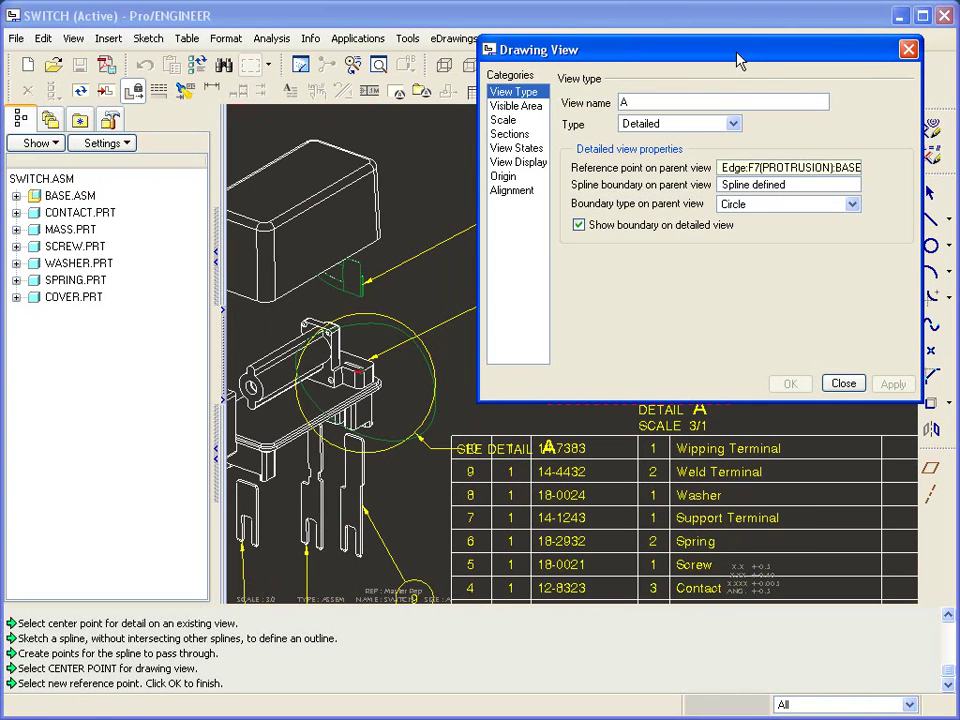
pyautogui.click(790, 188)
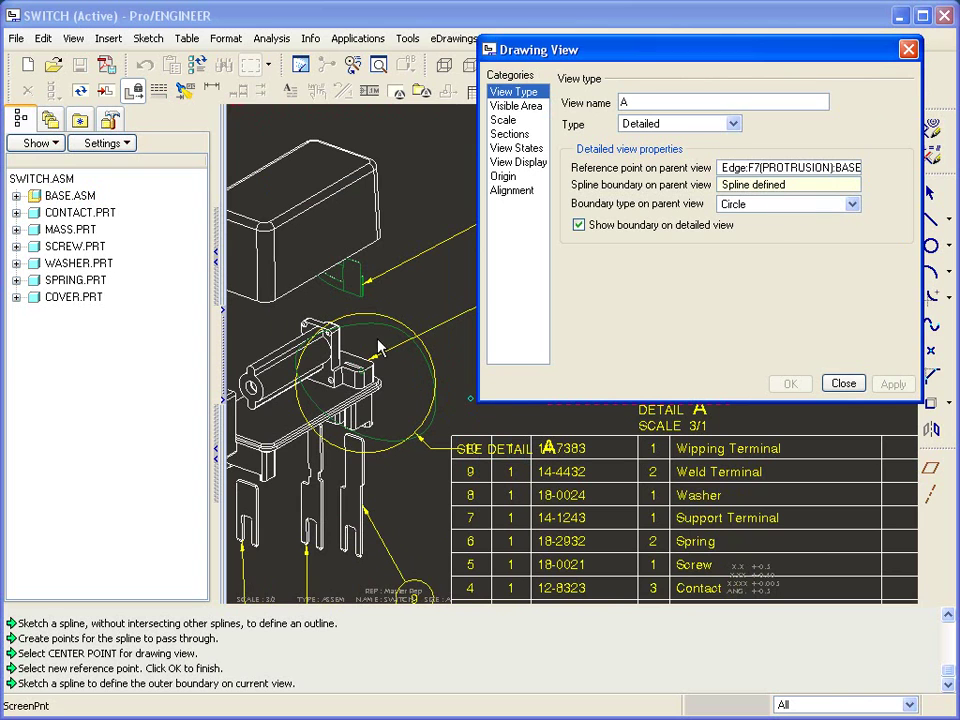
pyautogui.click(344, 308)
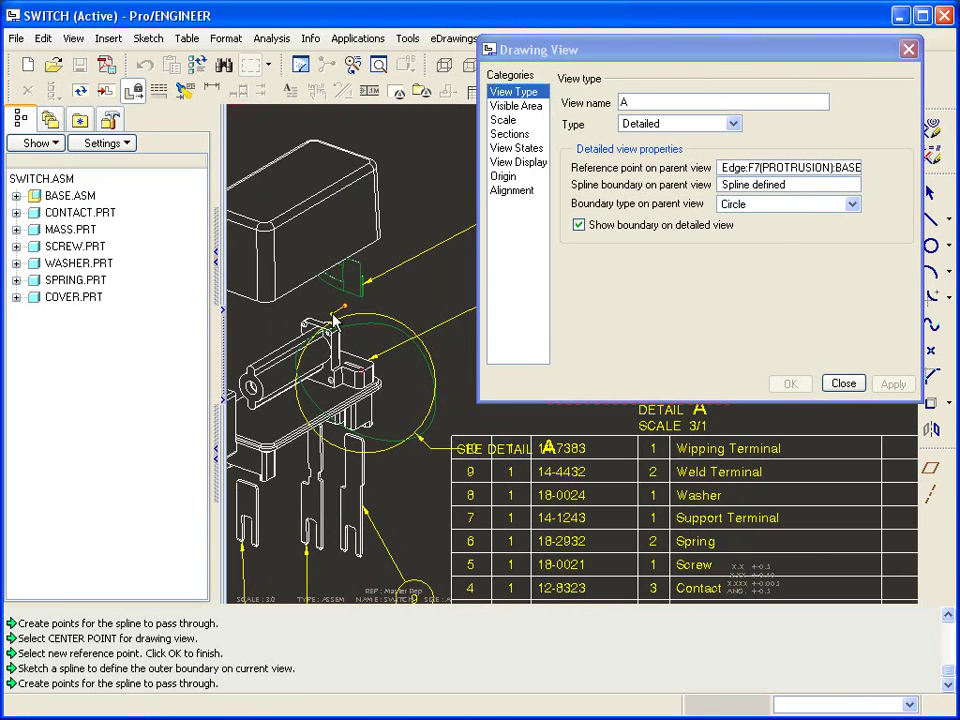
pyautogui.click(311, 375)
pyautogui.click(317, 396)
pyautogui.click(343, 439)
pyautogui.click(385, 385)
pyautogui.middleClick(350, 320)
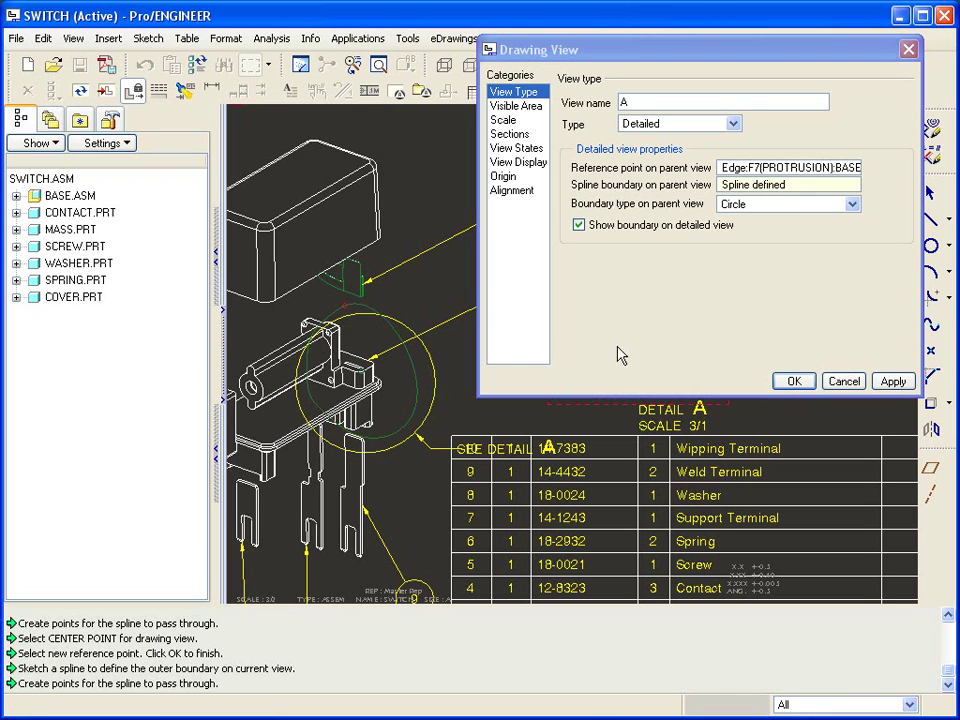
pyautogui.click(793, 382)
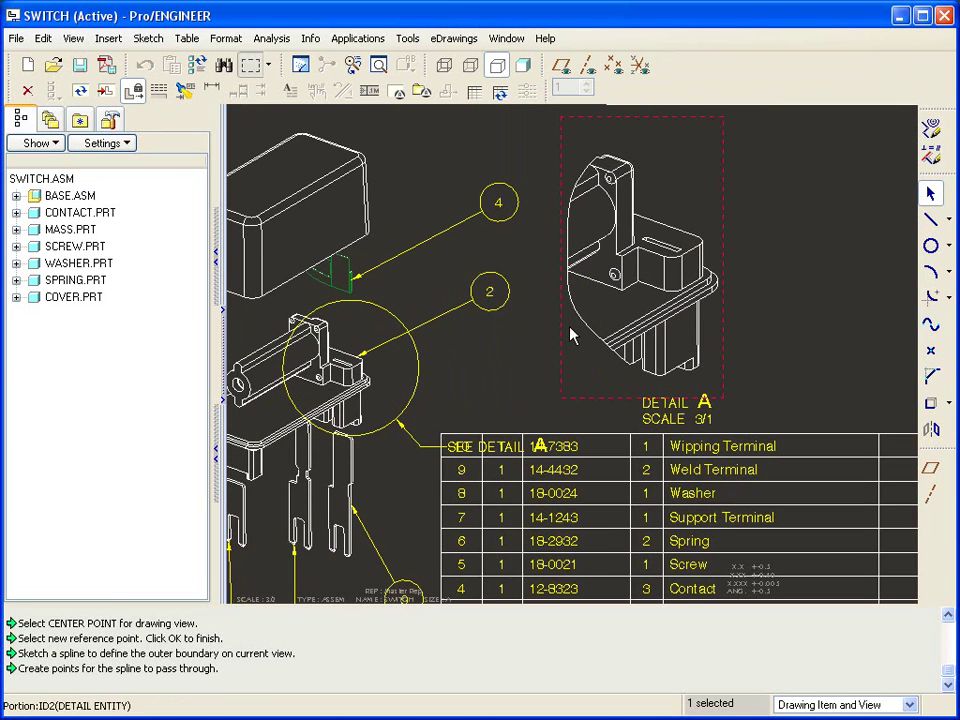
# Step: From Detail A's Properties, resketch its spline boundary as a three-point freeform outline and apply it
pyautogui.rightClick(645, 282)
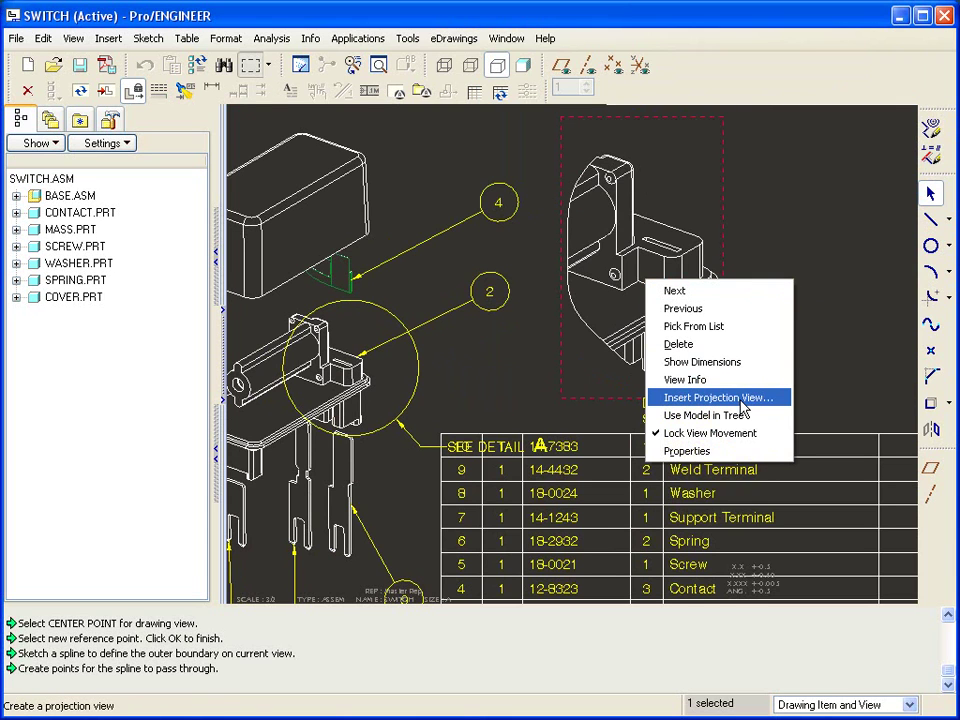
pyautogui.click(739, 450)
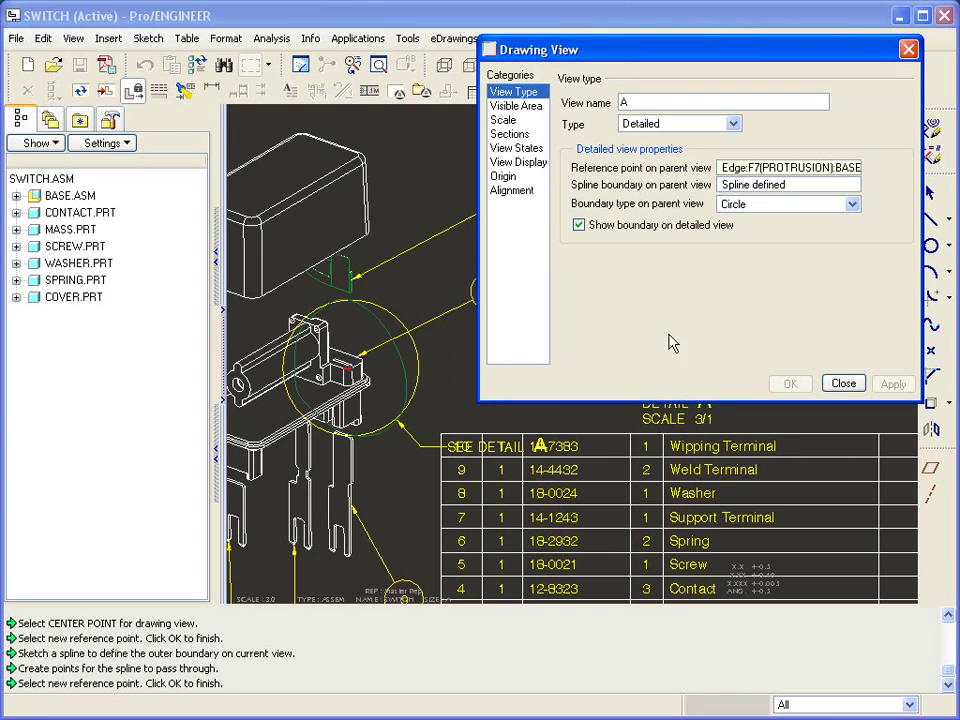
pyautogui.click(739, 184)
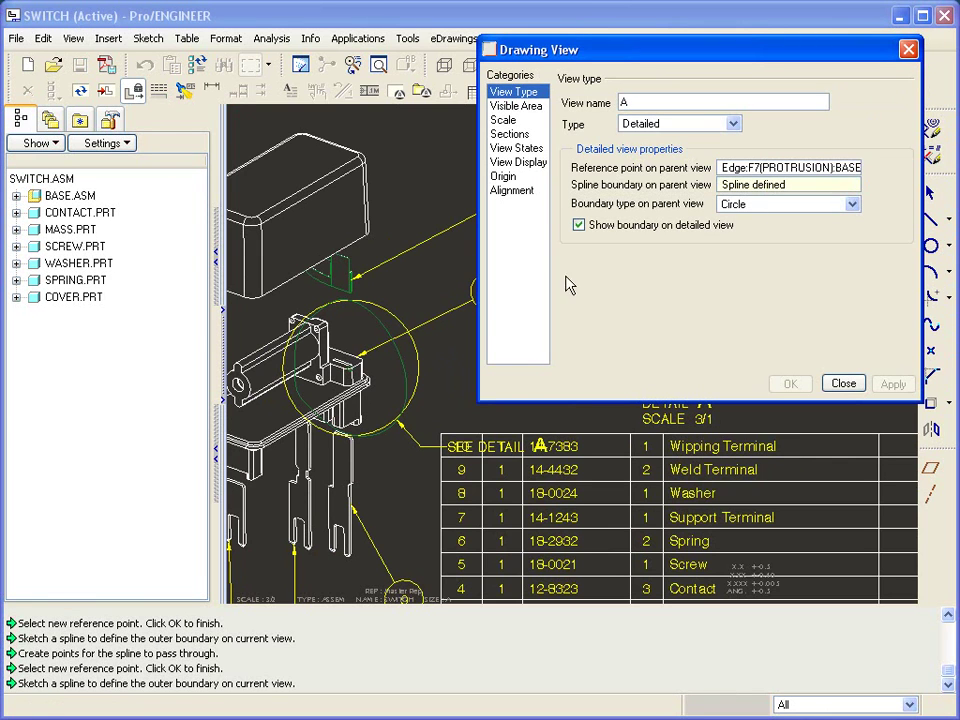
pyautogui.click(319, 298)
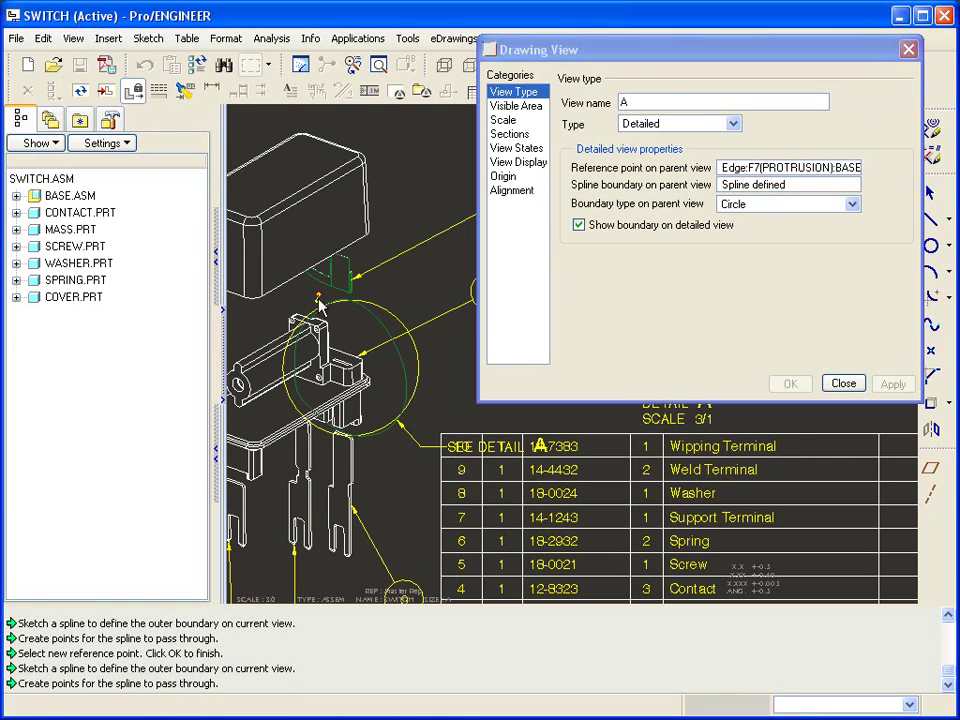
pyautogui.click(305, 352)
pyautogui.click(318, 394)
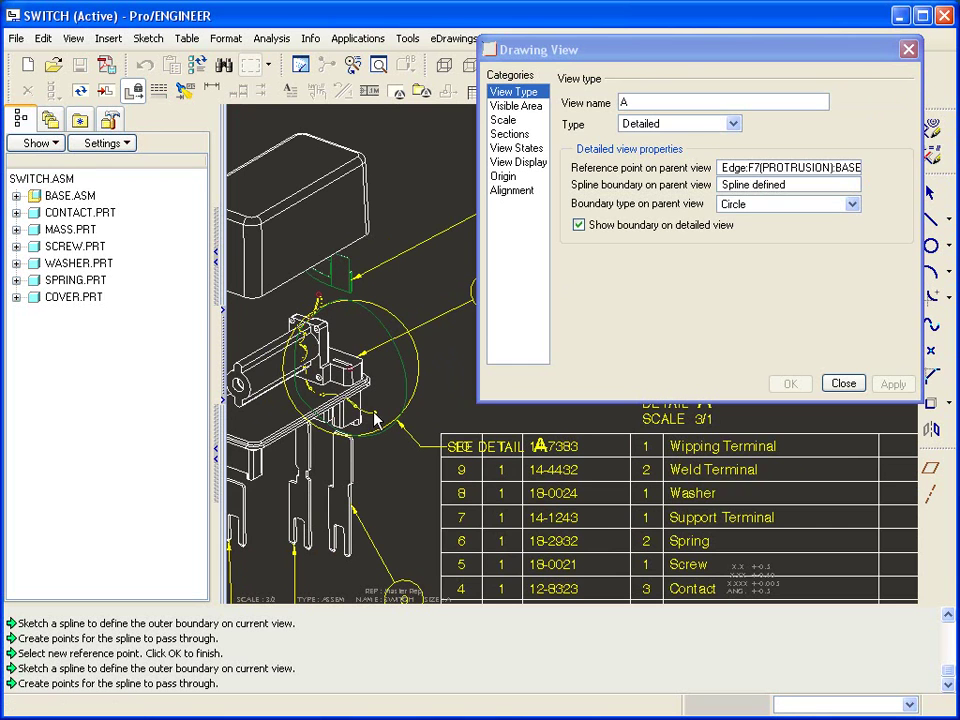
pyautogui.middleClick(400, 335)
pyautogui.click(790, 384)
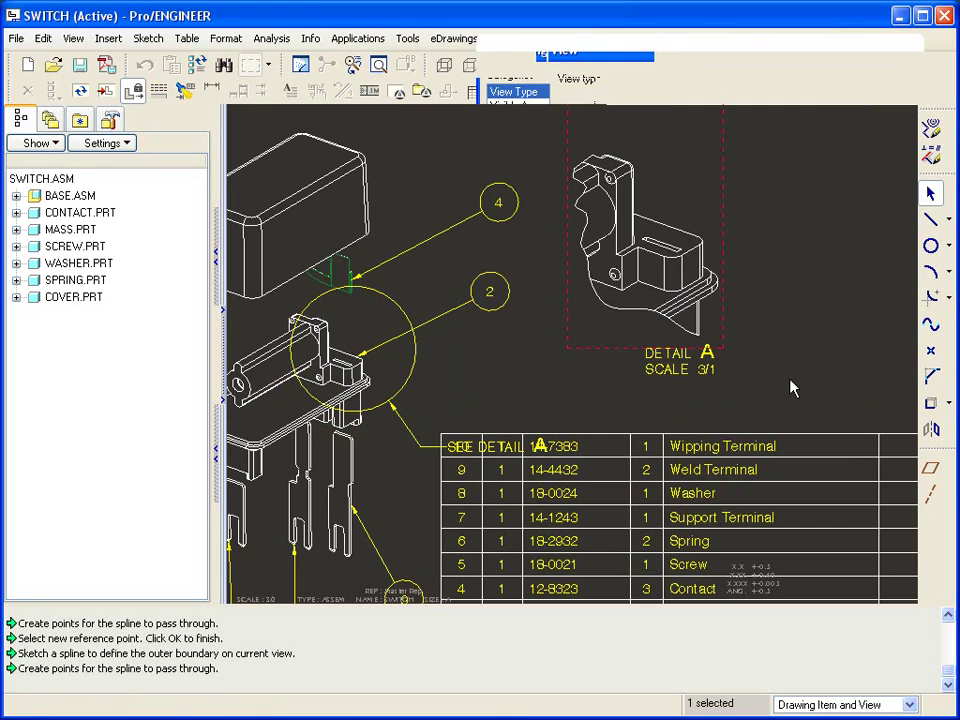
pyautogui.scroll(2, 690, 290)
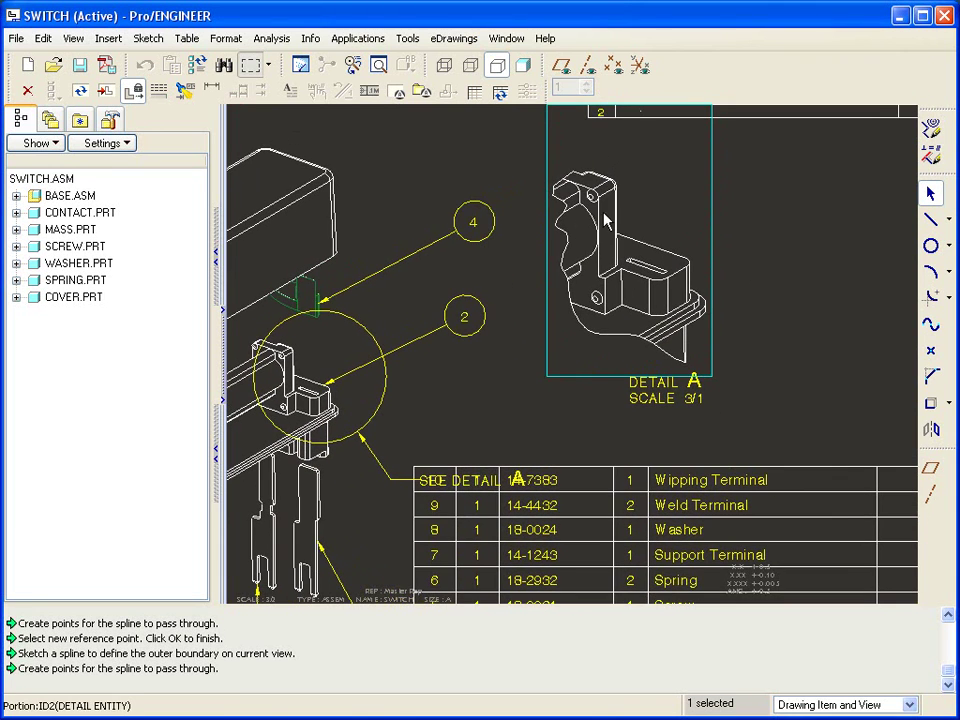
# Step: Pick the SEE DETAIL A note out from under the parts table and drag it above the table
pyautogui.click(796, 389)
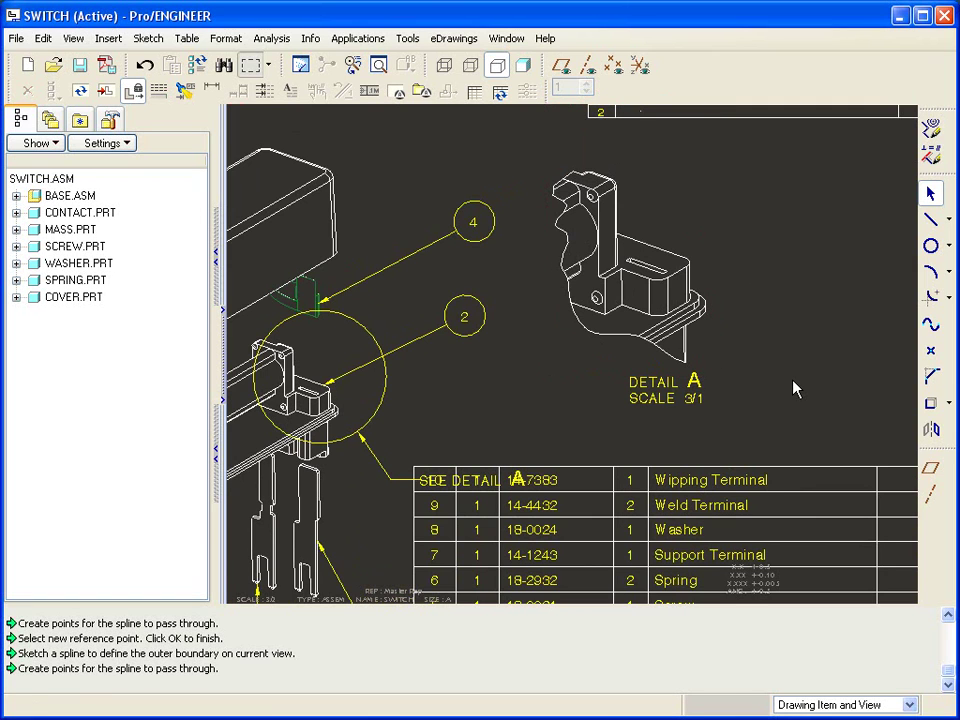
pyautogui.rightClick(447, 480)
pyautogui.rightClick(447, 480)
pyautogui.rightClick(447, 480)
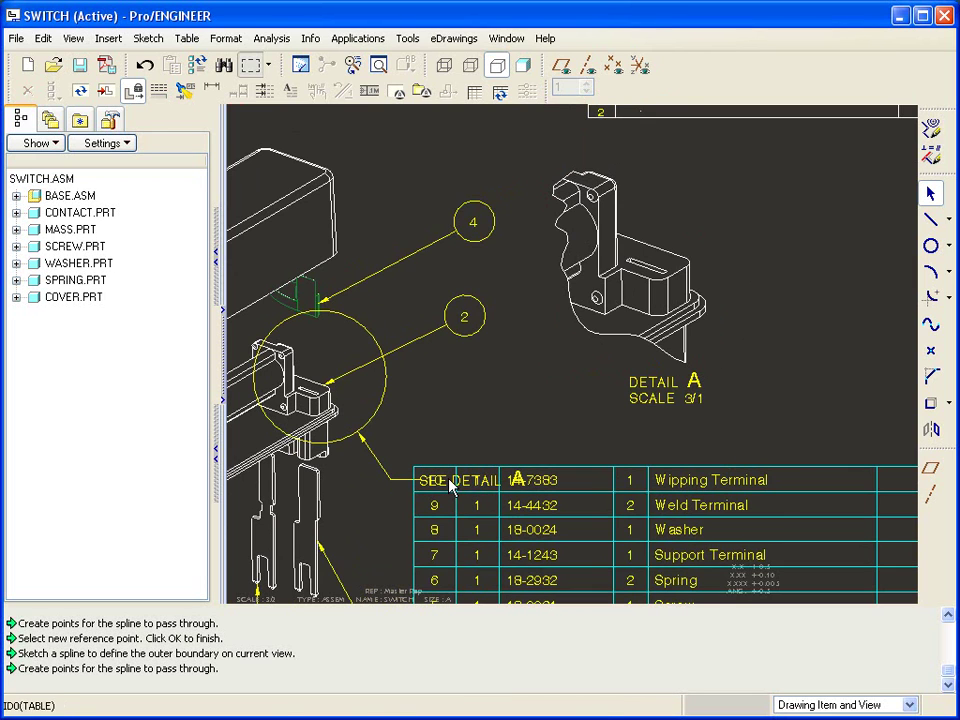
pyautogui.rightClick(448, 481)
pyautogui.click(450, 482)
pyautogui.moveTo(450, 482); pyautogui.dragTo(489, 419)
pyautogui.click(731, 418)
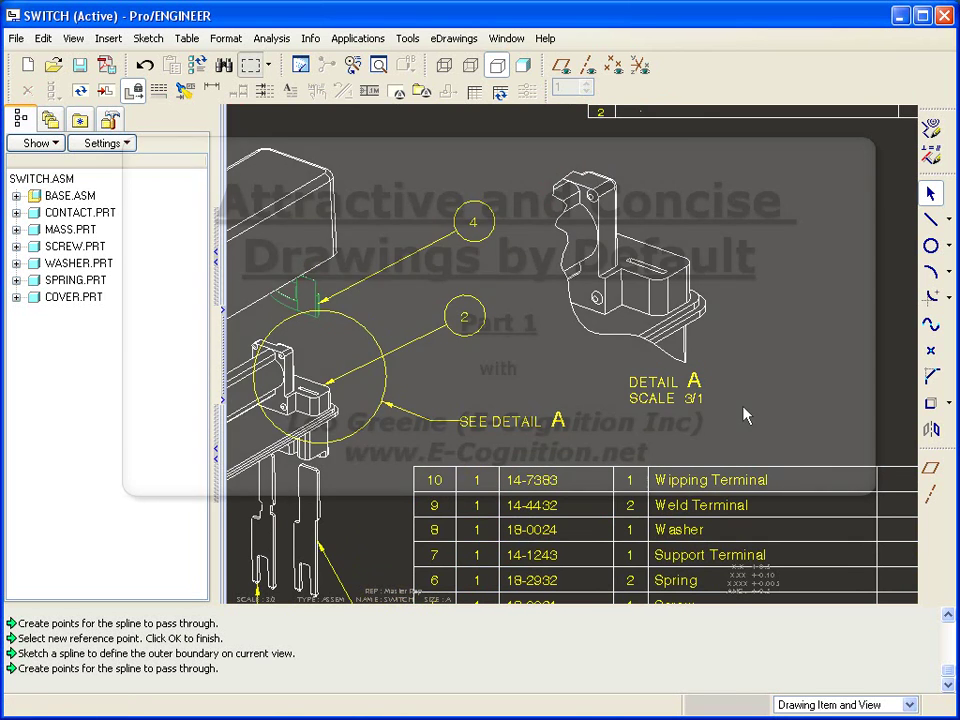